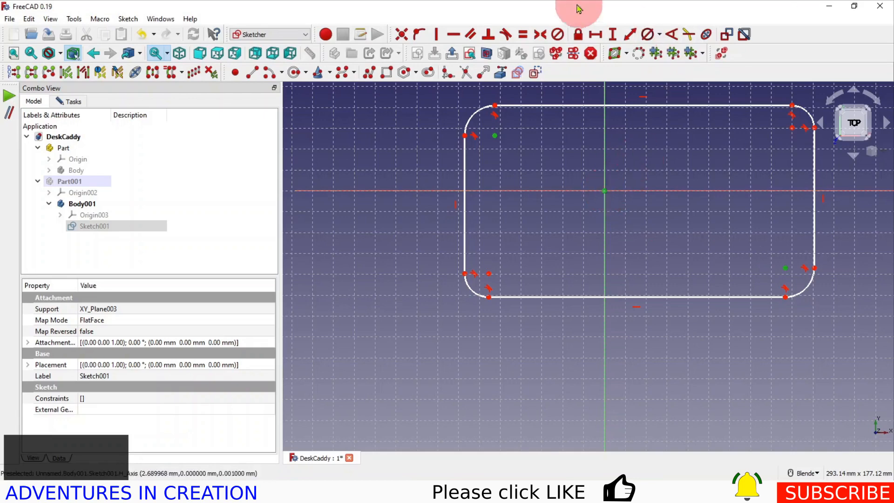
Make the upper-left and lower-right corner arc centres symmetric about the origin, and set the upper-left arc's radius to 20 mm
left_click(541, 33)
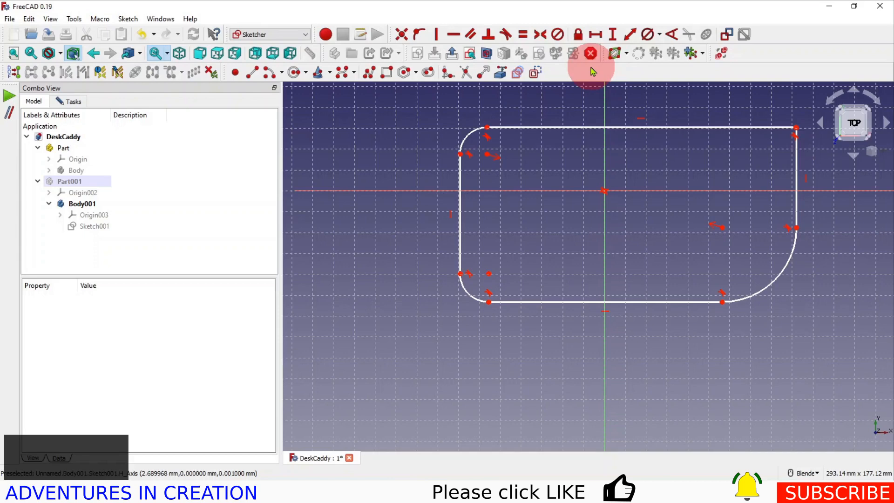
left_click(659, 37)
left_click(666, 49)
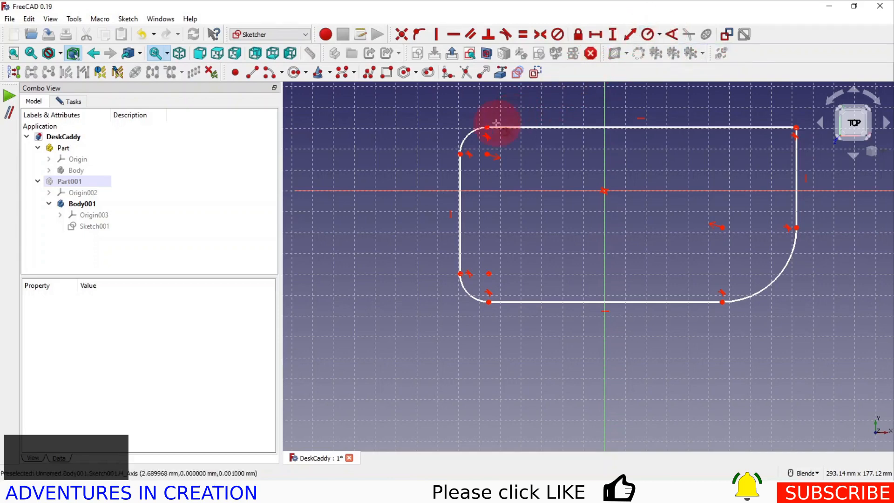
left_click(469, 133)
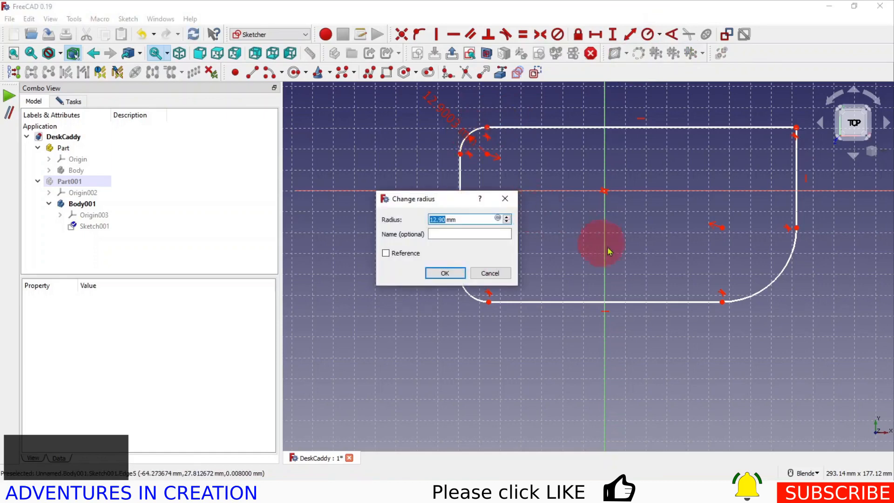
type("20")
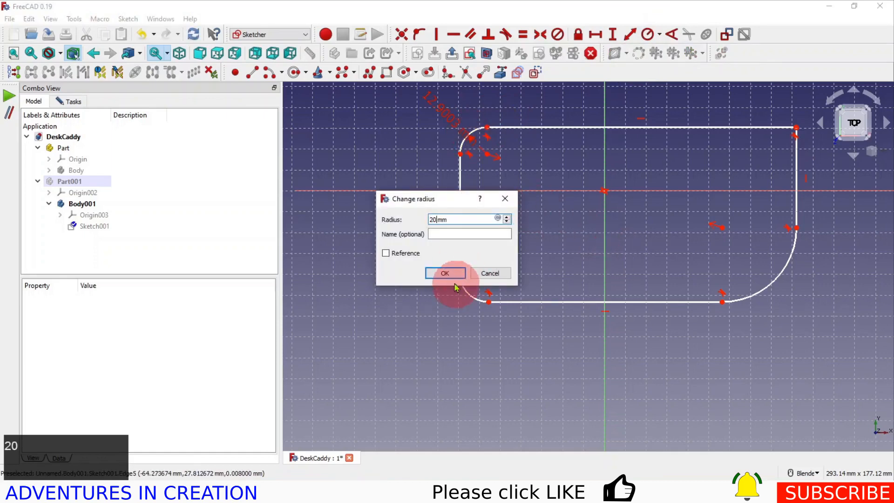
left_click(446, 272)
Constrain all four corner arcs of the rounded rectangle to equal radii
left_click(448, 147)
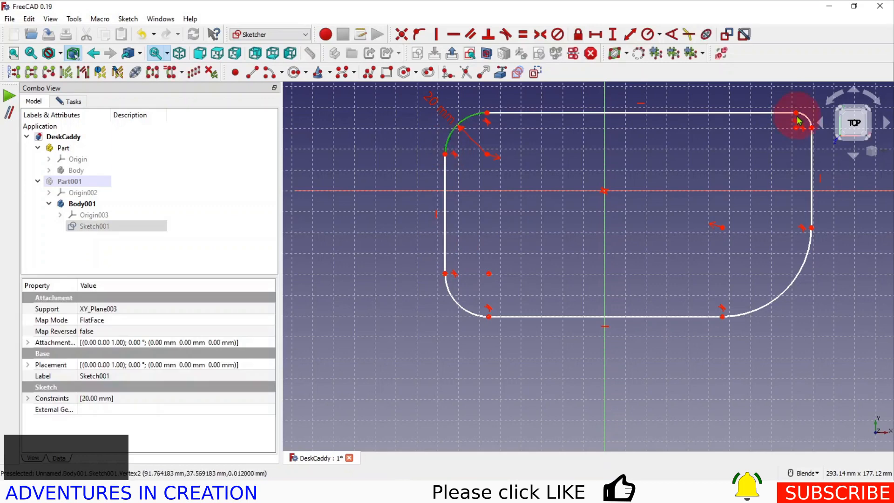
left_click(809, 122)
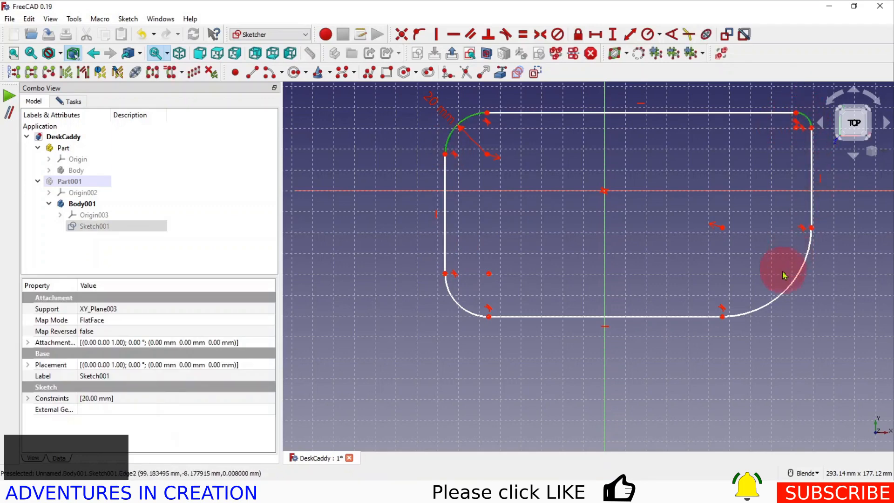
left_click(793, 286)
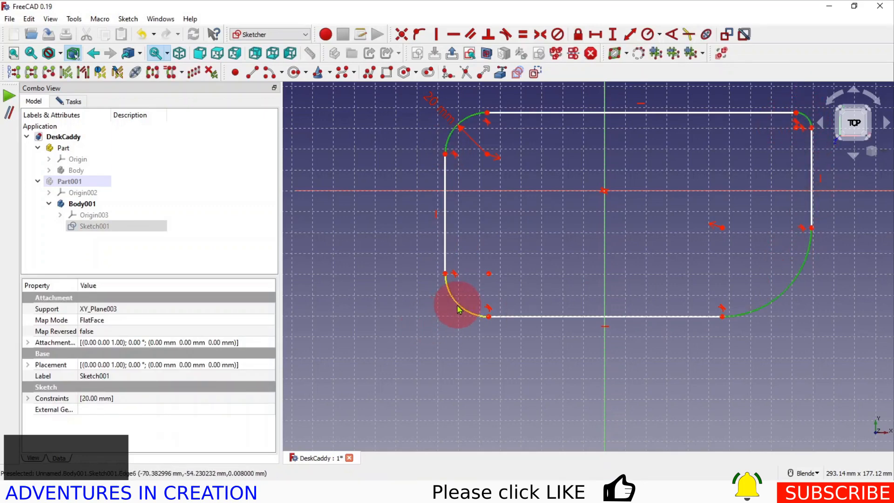
left_click(457, 308)
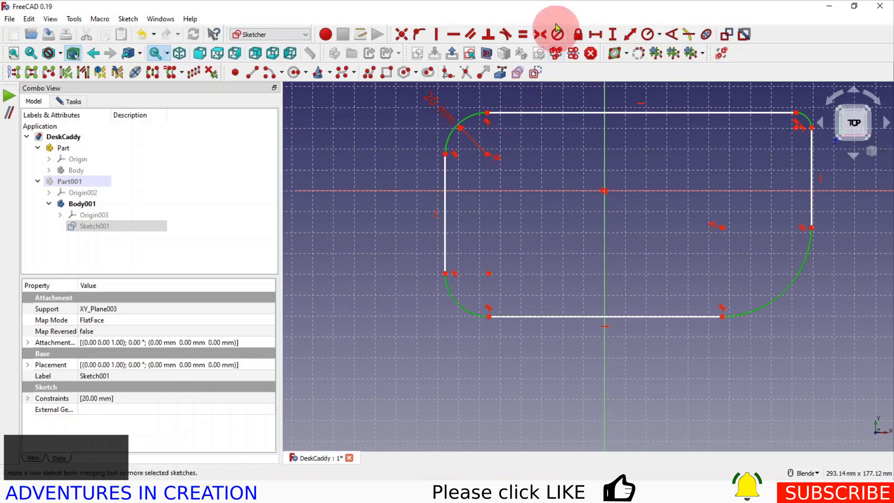
left_click(522, 35)
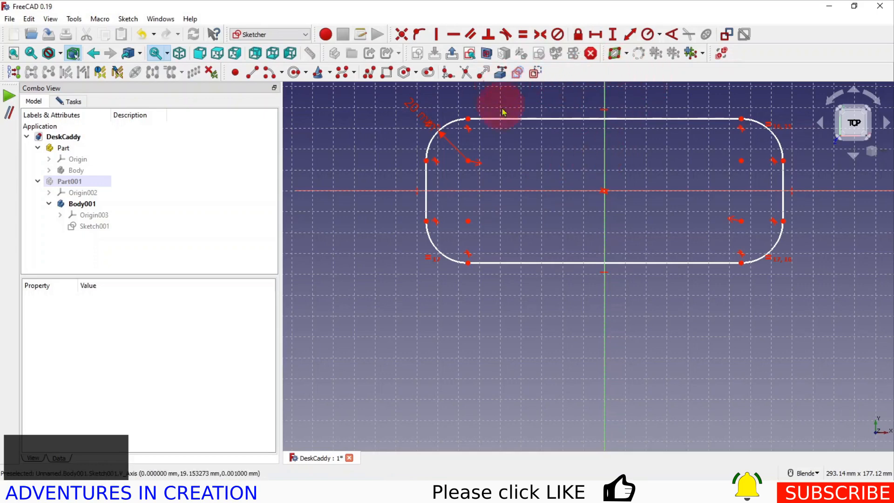
Stretch the outline slightly taller and sketch a circle about 11 mm in diameter near each short end, just below the horizontal axis
left_click_drag(500, 118, 499, 110)
left_click(295, 73)
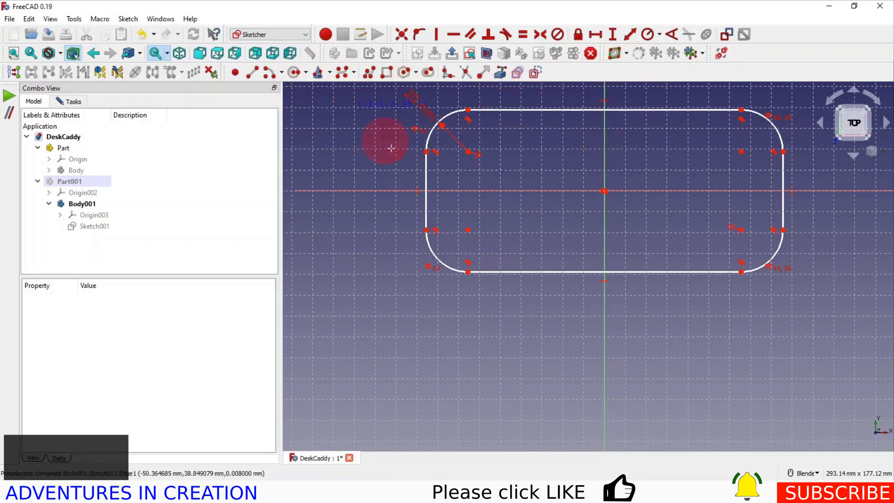
left_click(444, 208)
left_click(451, 213)
left_click(766, 212)
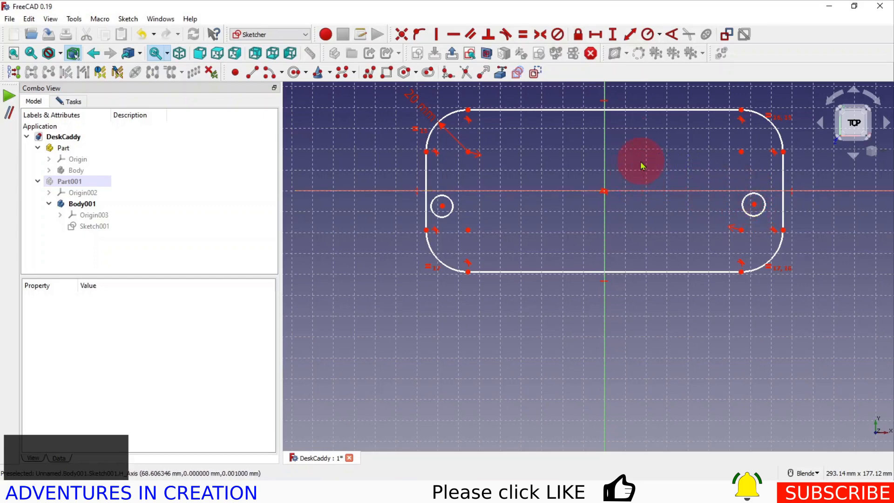
Set the vertical distance between the origin and the right circle's centre to 7 mm
scroll(653, 231, "up", 2)
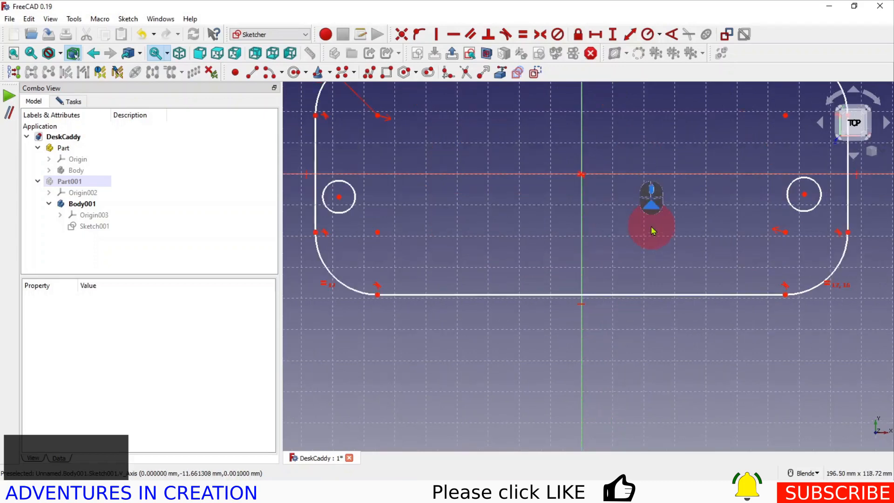
left_click(582, 175)
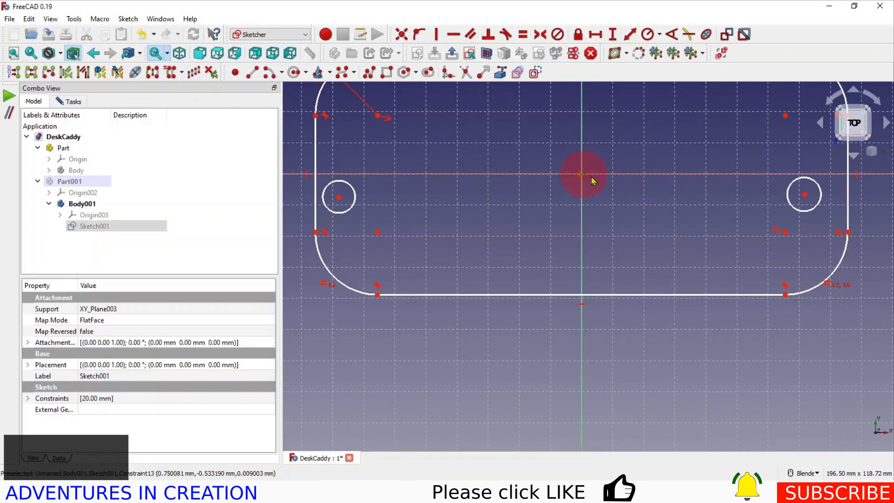
left_click(804, 194)
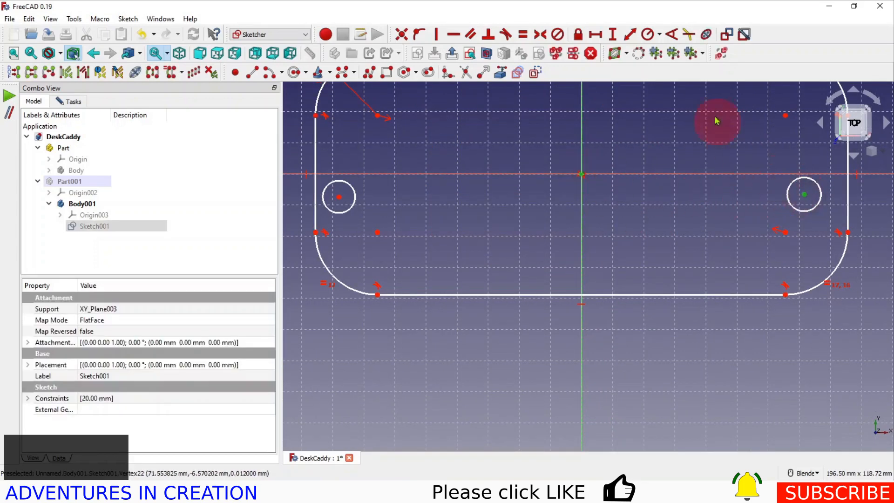
left_click(614, 34)
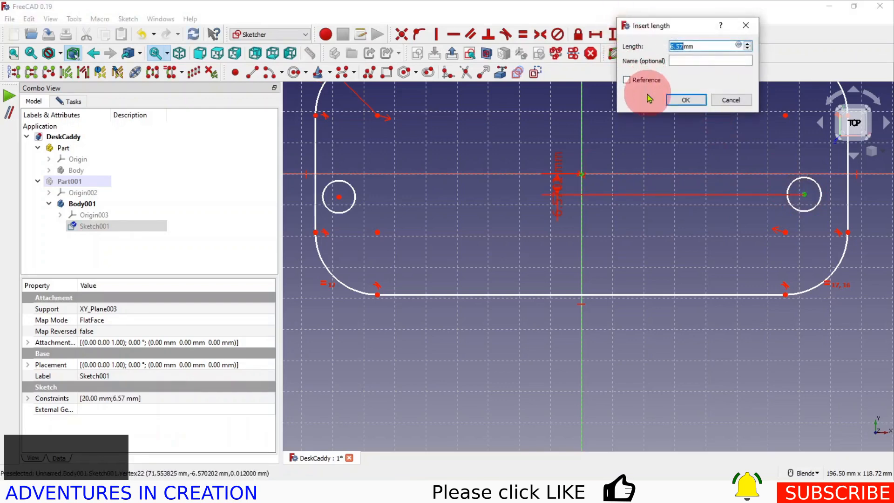
left_click(686, 99)
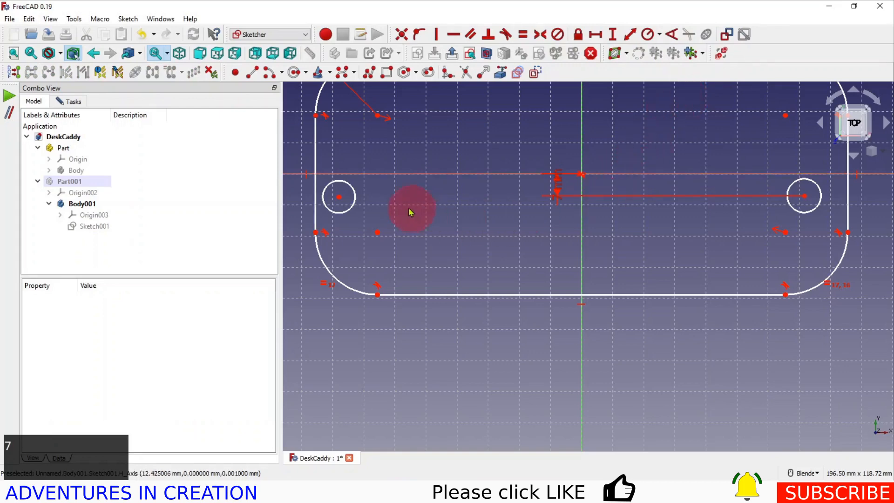
Make the two circle centres symmetric about the vertical axis
left_click(339, 197)
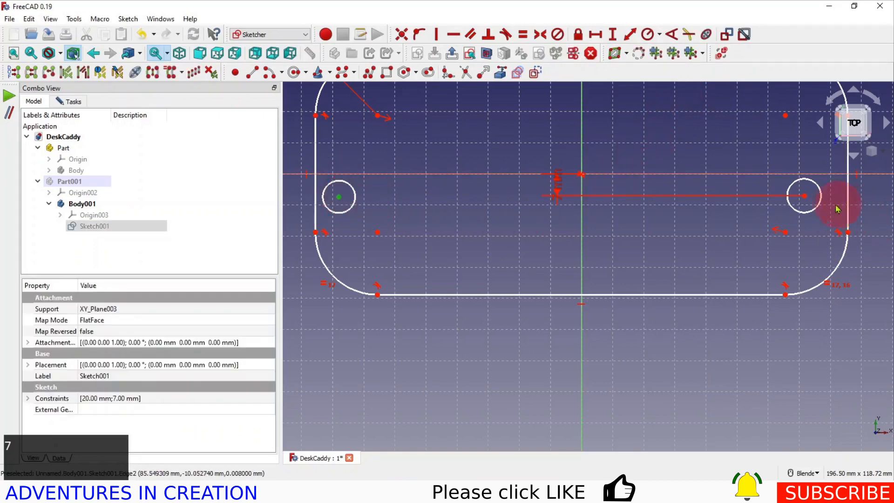
left_click(805, 196)
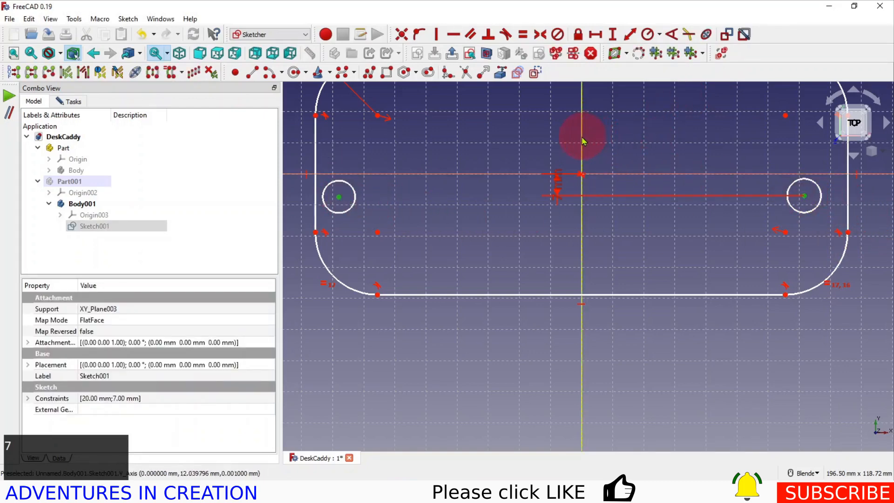
left_click(542, 36)
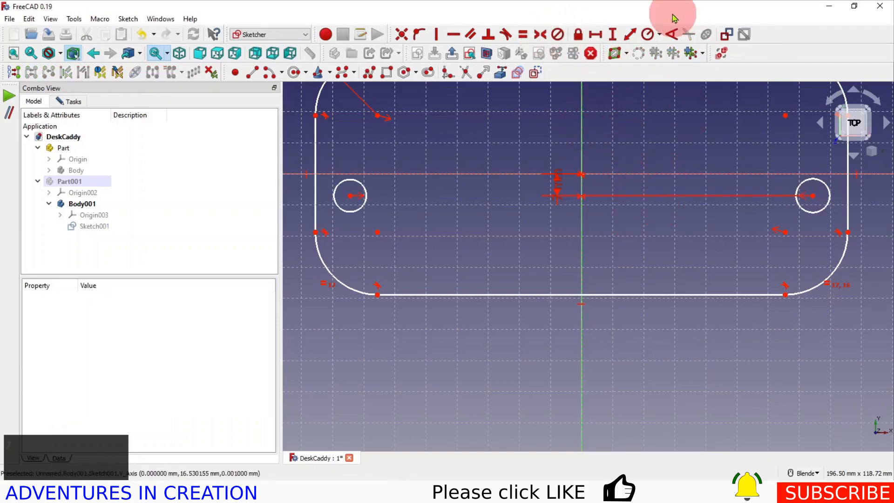
Set the right circle's diameter to 6.4 mm
left_click(660, 34)
left_click(653, 62)
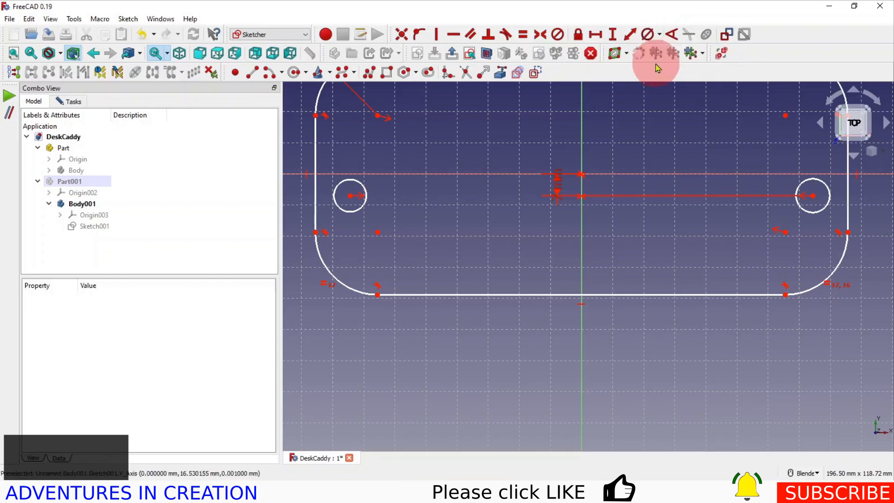
left_click(805, 186)
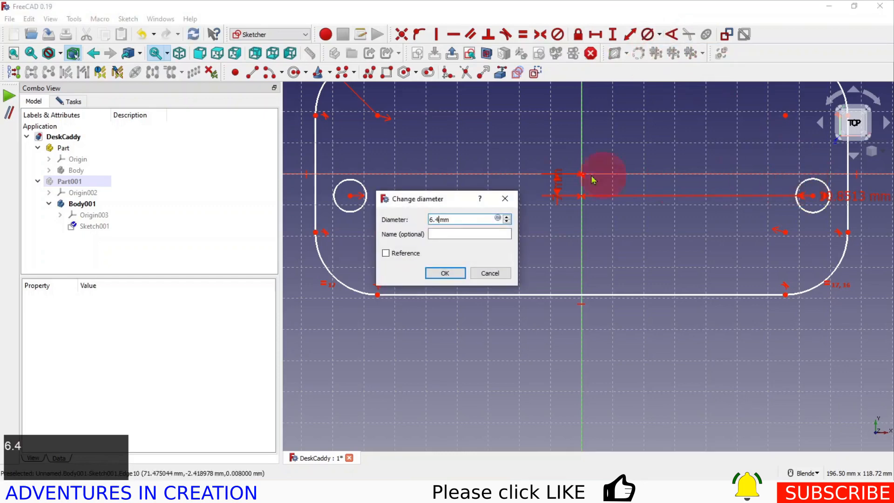
type("6.4")
left_click(448, 273)
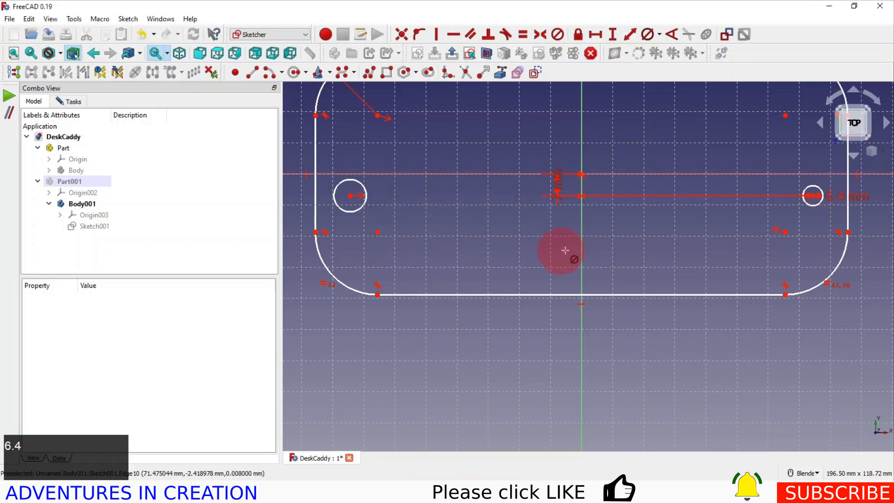
Constrain the left circle to the same size as the right circle
left_click(809, 190)
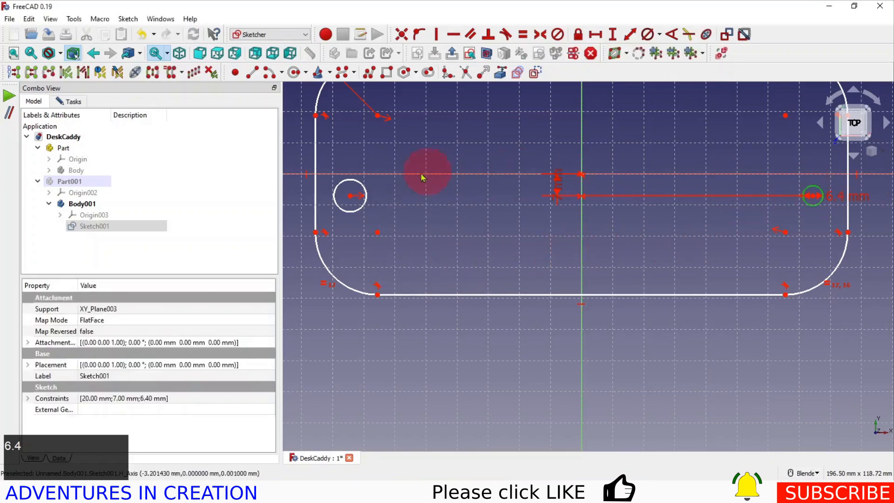
left_click(369, 199)
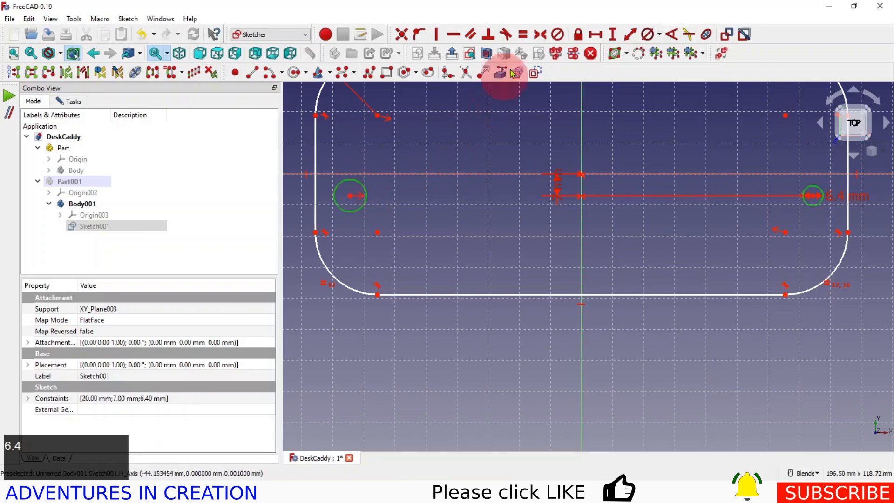
left_click(525, 35)
Set the rounded rectangle's overall width to 230 mm between the upper ends of its two vertical sides
scroll(508, 213, "down", 2)
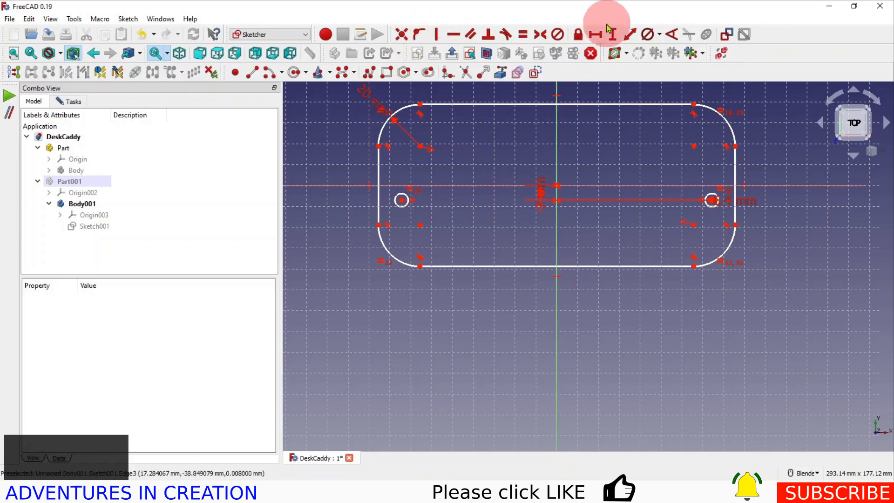
left_click(595, 34)
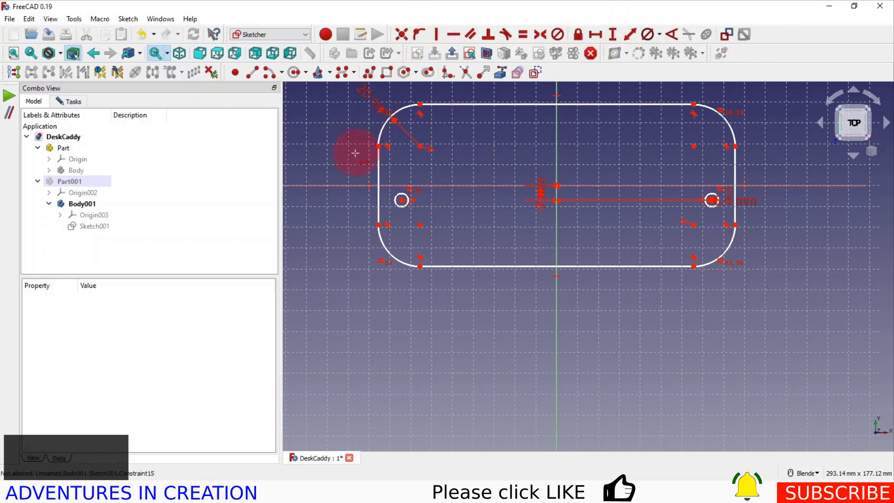
left_click(378, 146)
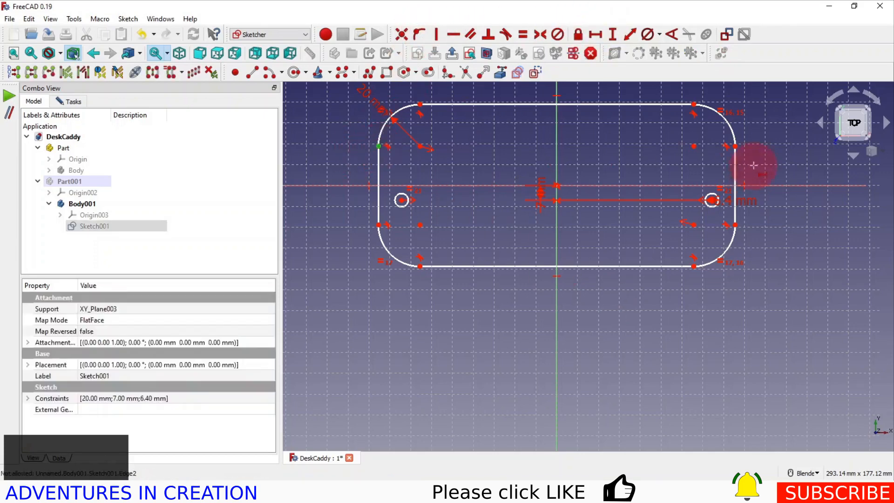
left_click(735, 147)
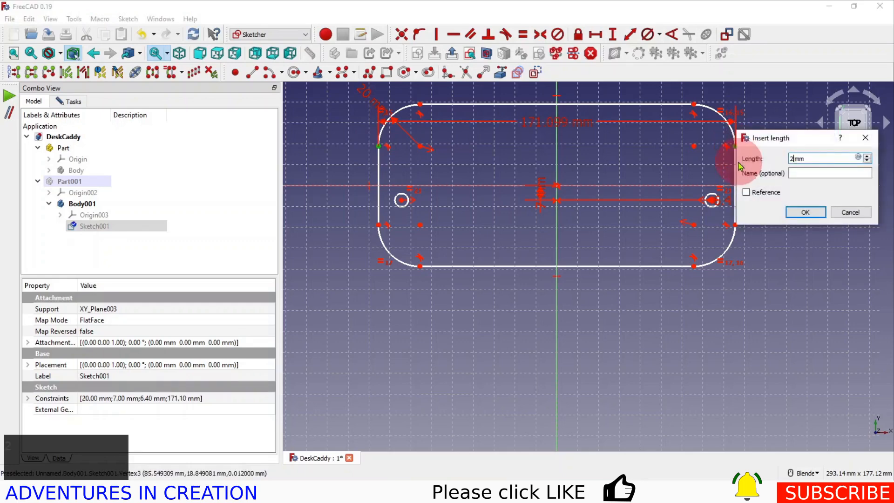
left_click(806, 213)
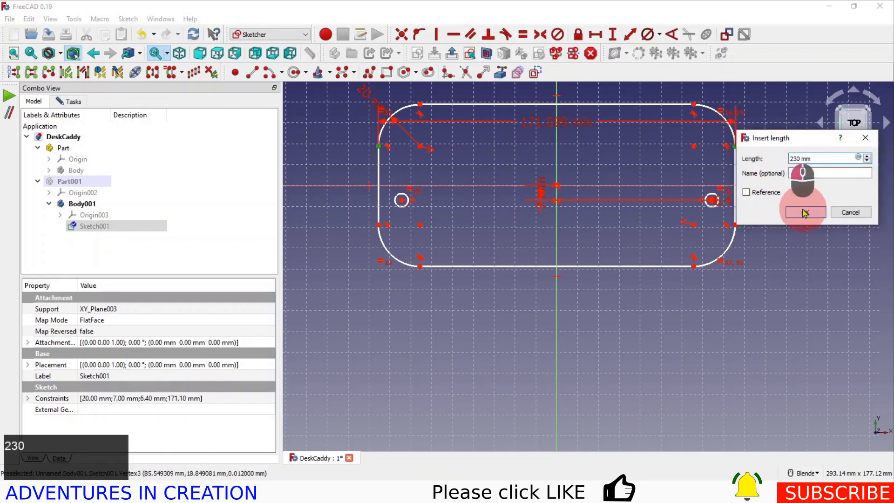
Set the rounded rectangle's overall height to 130 mm between its upper and lower edges
left_click(629, 37)
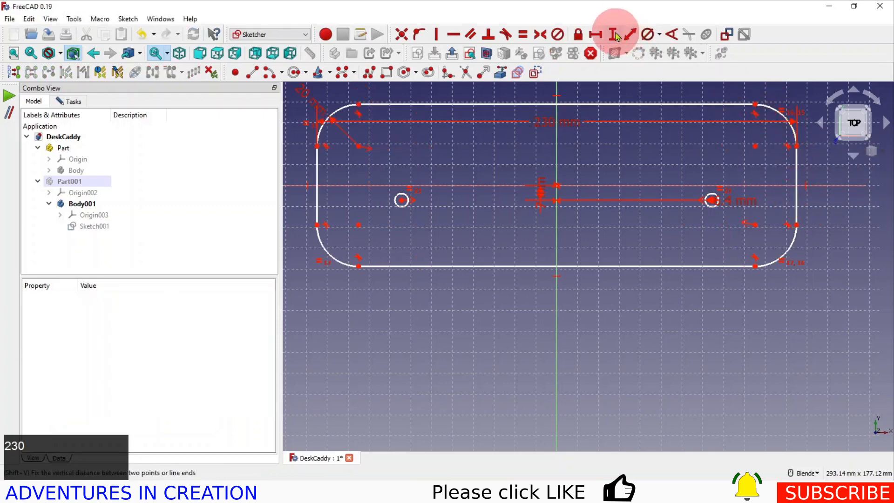
left_click(756, 107)
left_click(757, 264)
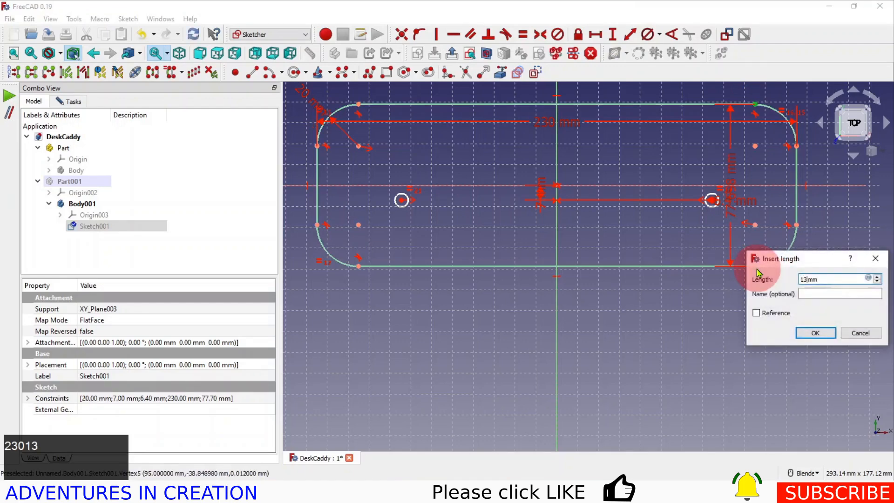
left_click(822, 337)
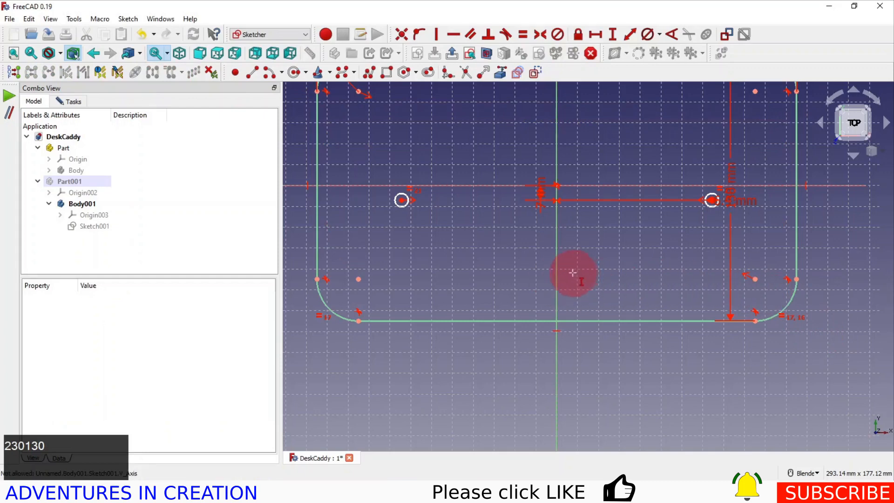
Set the horizontal distance between the centres of the two circles to 220 mm
left_click(596, 34)
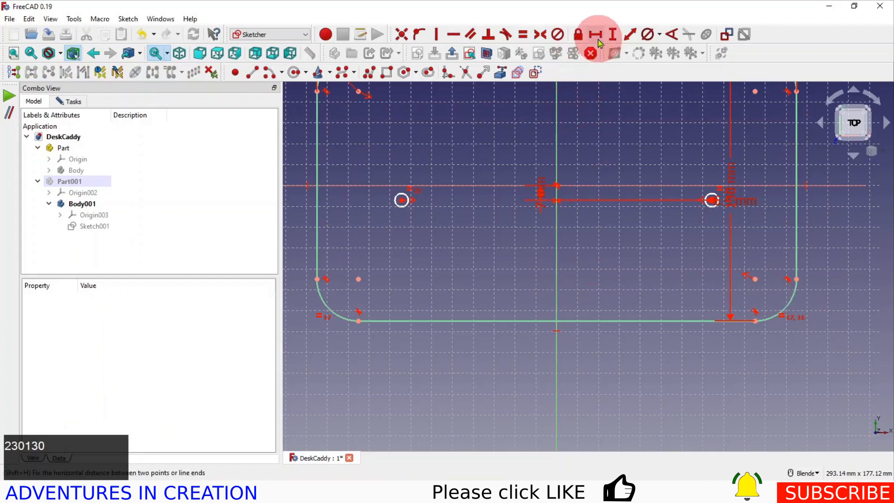
left_click(401, 201)
left_click(713, 201)
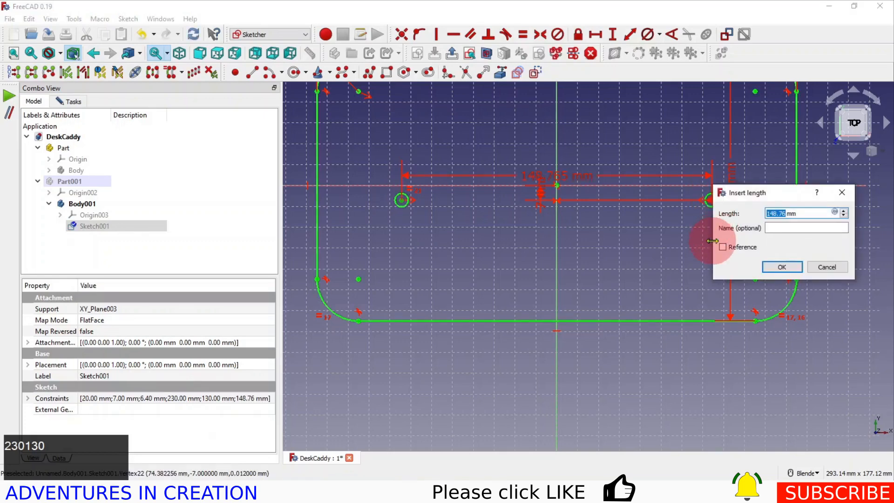
type("220")
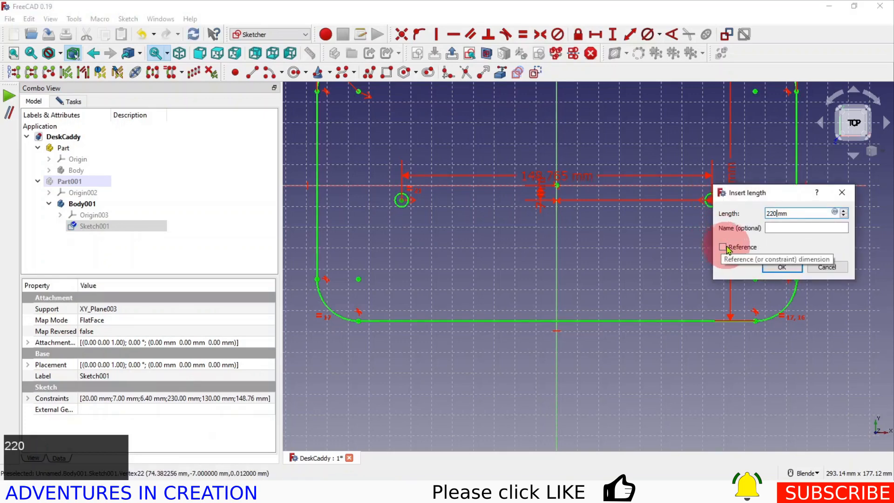
left_click(783, 267)
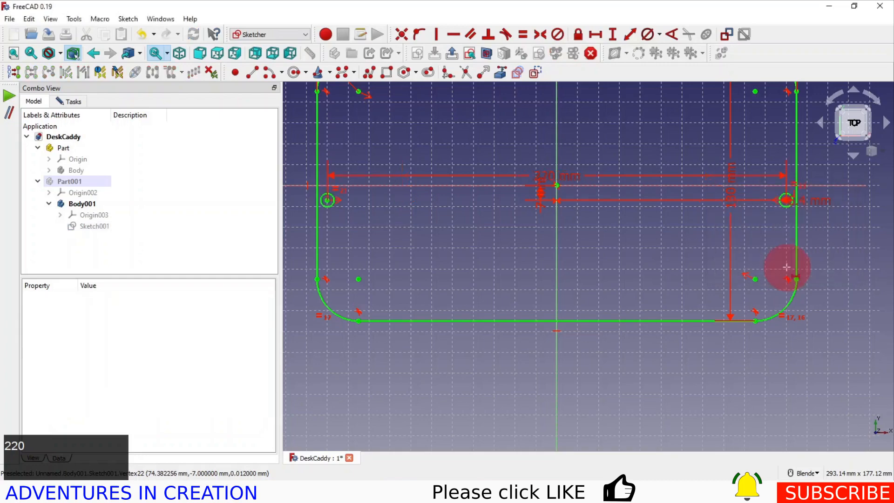
Move the 7 mm, 220 mm, 230 mm and 130 mm dimension labels outside the rounded rectangle to clear its interior
scroll(538, 183, "up", 3)
scroll(539, 183, "down", 5)
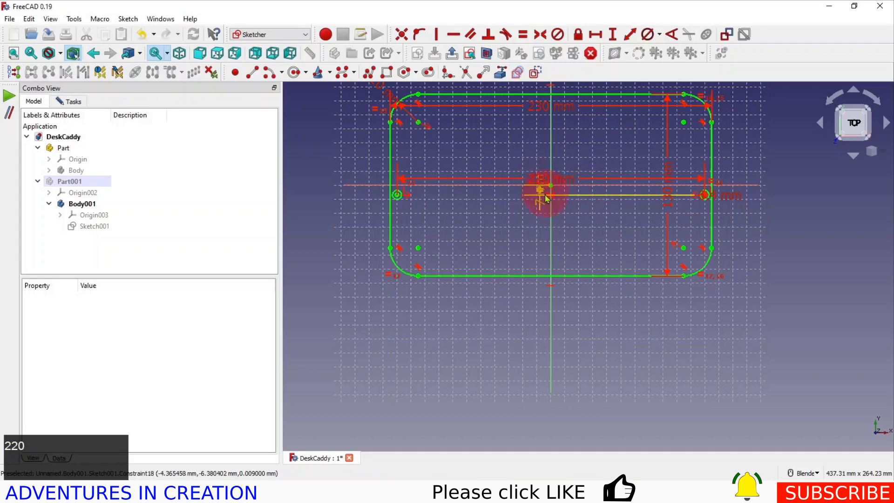
left_click_drag(543, 193, 759, 205)
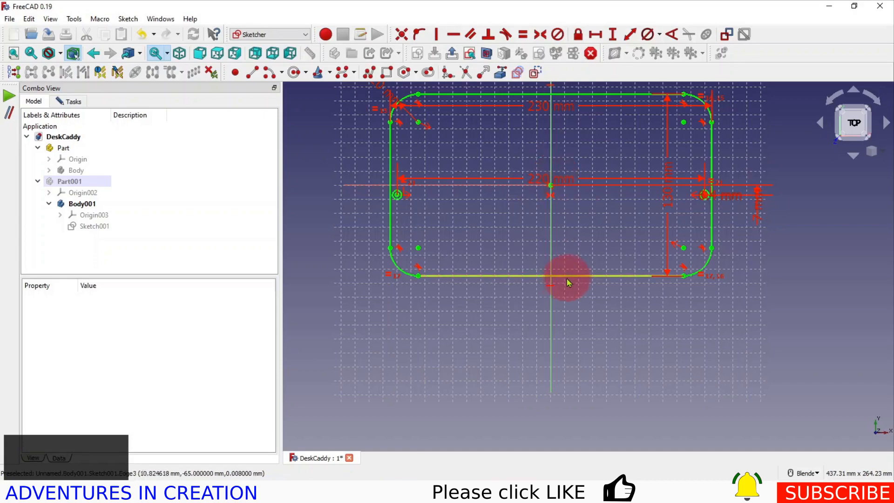
middle_click_drag(560, 268, 534, 350, "shift")
scroll(470, 262, "up", 2)
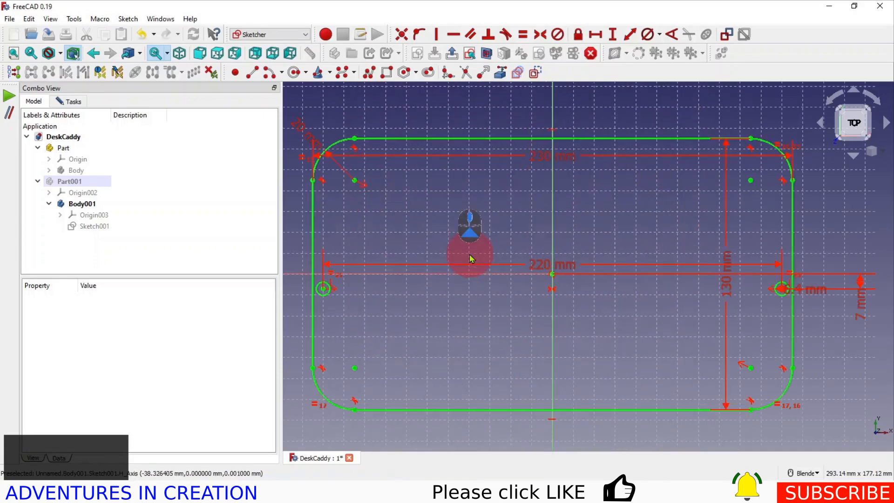
left_click_drag(566, 266, 590, 114)
left_click_drag(560, 161, 573, 93)
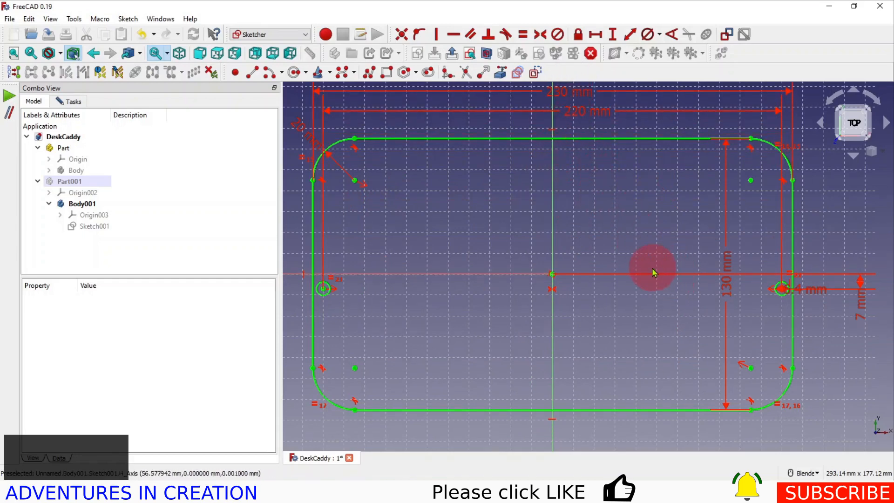
mouse_move(726, 273)
left_mouse_down()
mouse_move(840, 280)
mouse_move(838, 273)
mouse_move(878, 343)
left_mouse_up()
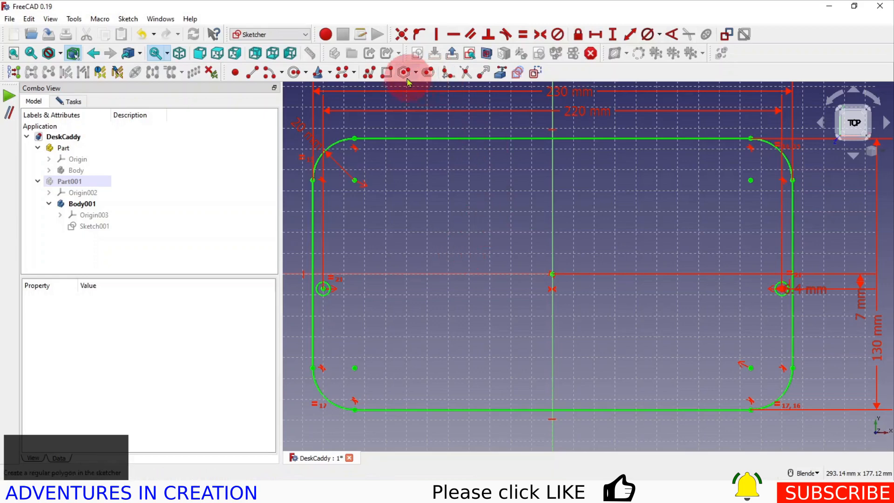
Sketch a wide rectangle about 200 × 33 mm inside the outline, above the horizontal axis
left_click(387, 74)
left_click(335, 179)
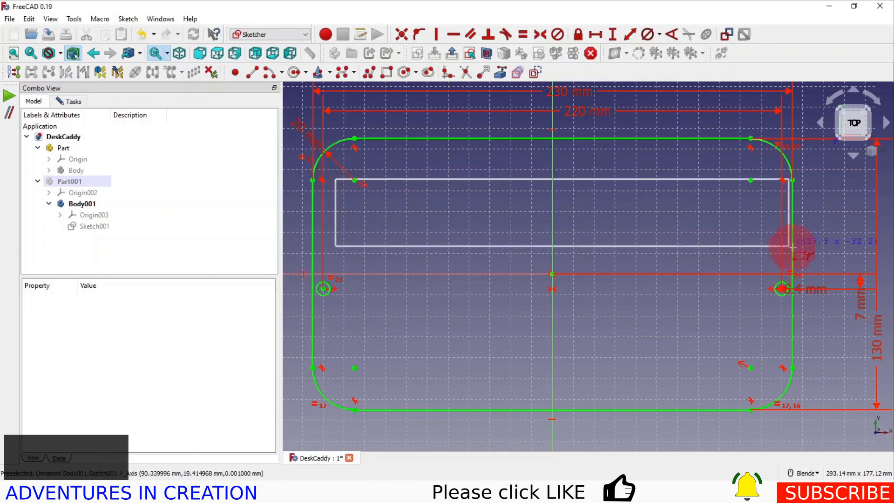
left_click(758, 248)
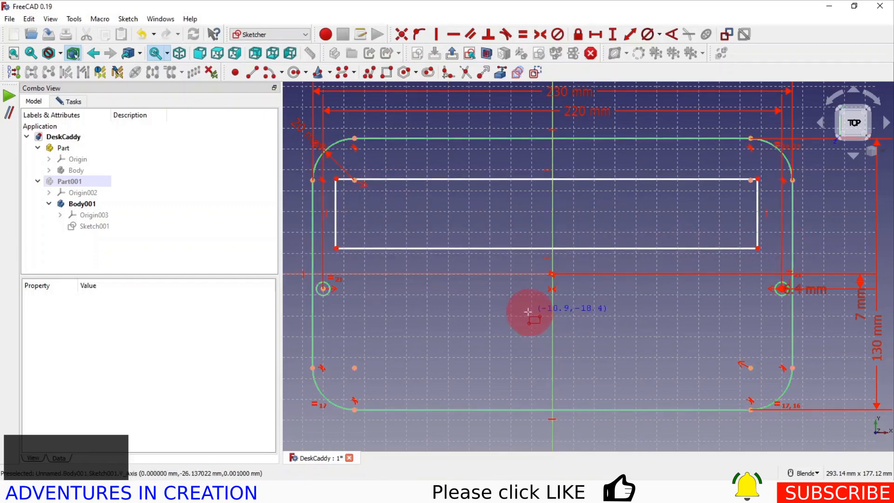
Sketch two rectangles below the horizontal axis, one about 140 × 35 mm near the lower right corner and one about 40 mm wide near the lower left corner
left_click(472, 314)
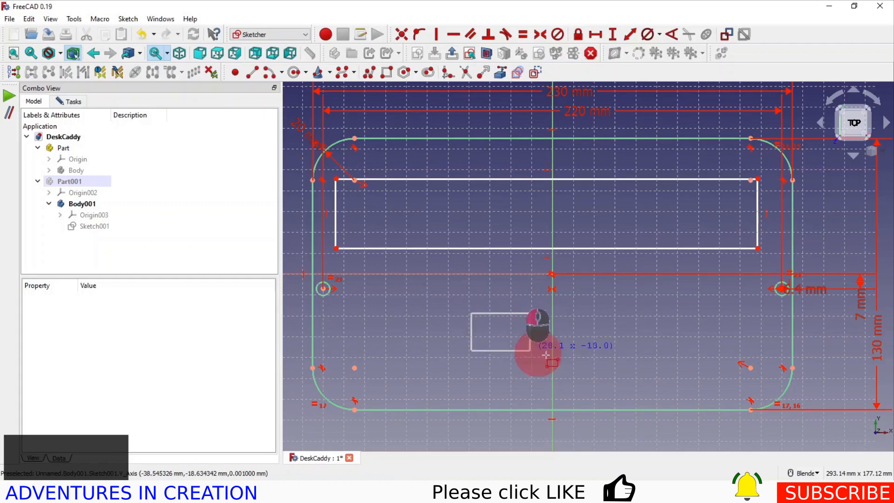
left_click(764, 386)
left_click(361, 319)
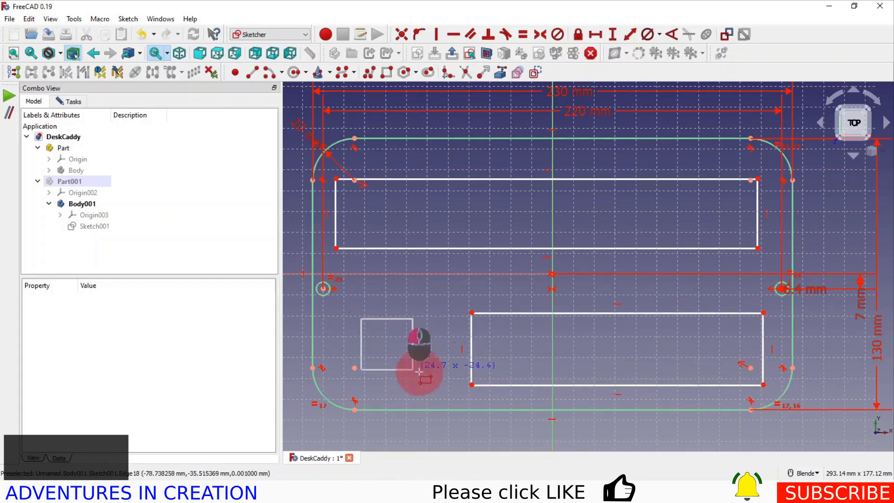
left_click(447, 388)
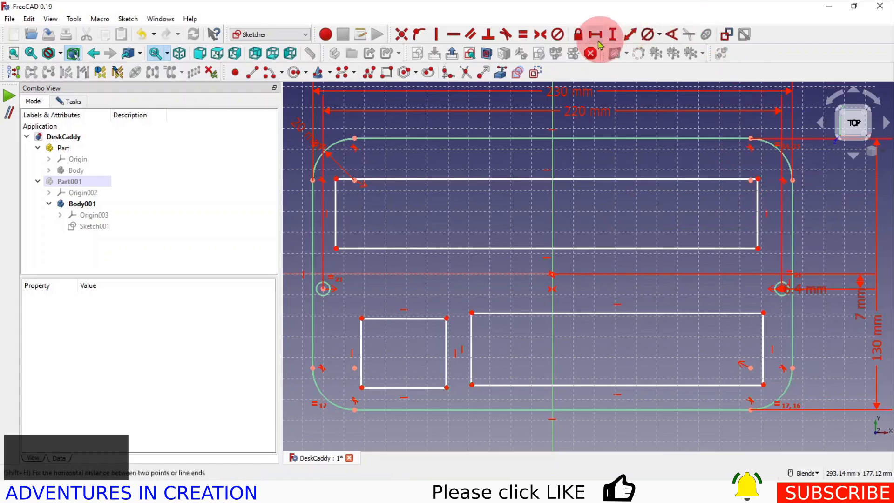
Fillet both upper corners of the wide rectangle, the small rectangle's lower left corner and the lower right rectangle's outer bottom corner
left_click(448, 74)
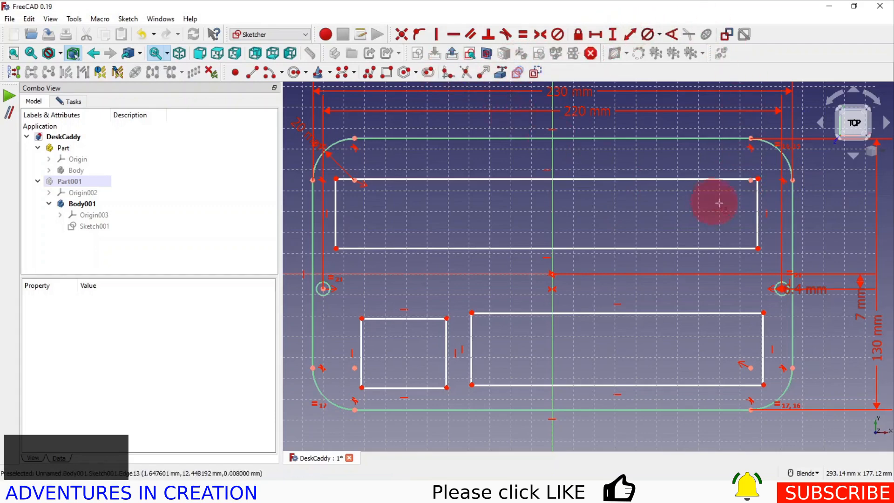
left_click(758, 200)
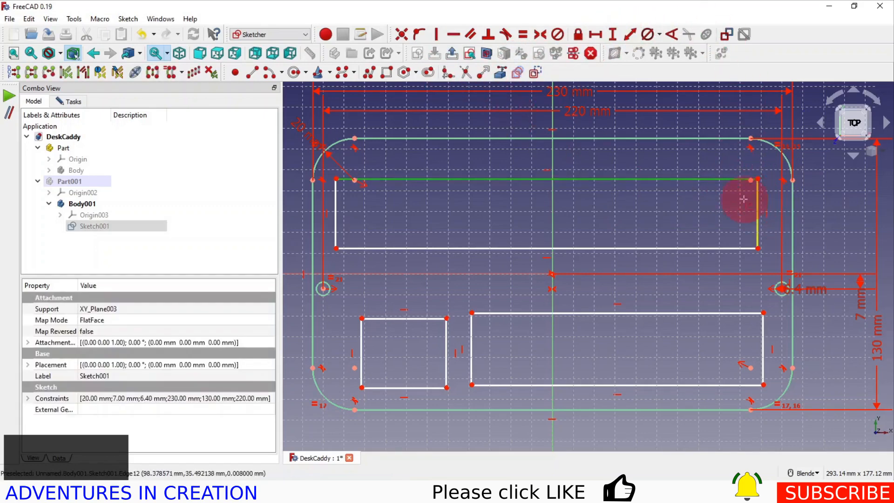
left_click(345, 179)
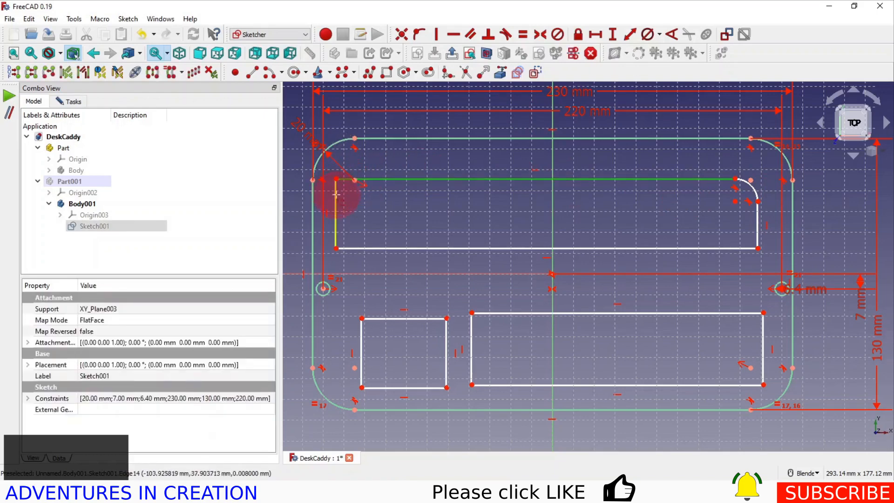
left_click(336, 198)
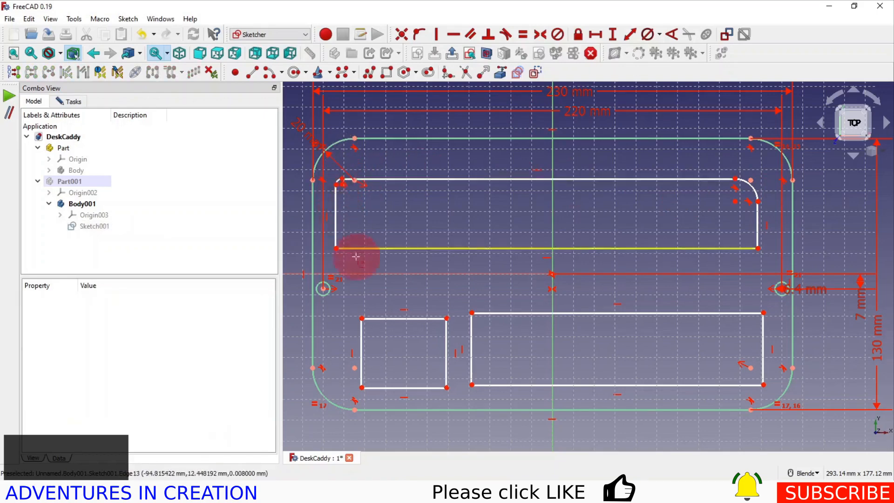
left_click(361, 375)
left_click(375, 396)
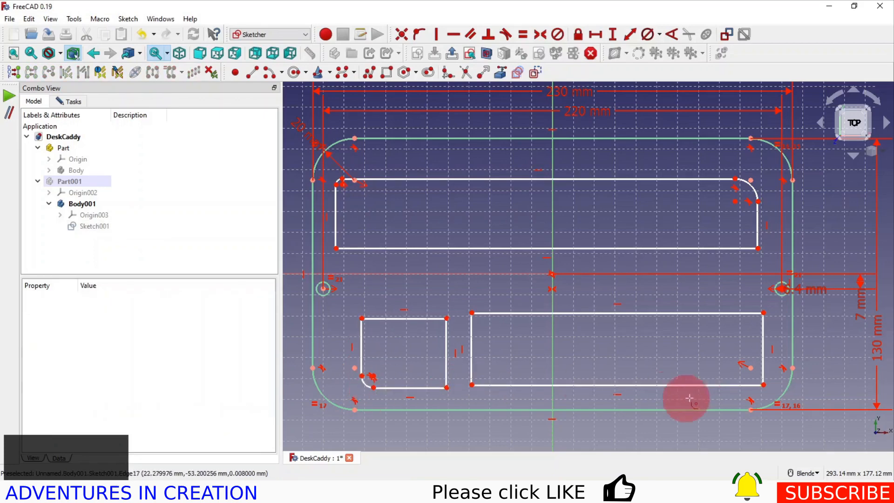
left_click(740, 384)
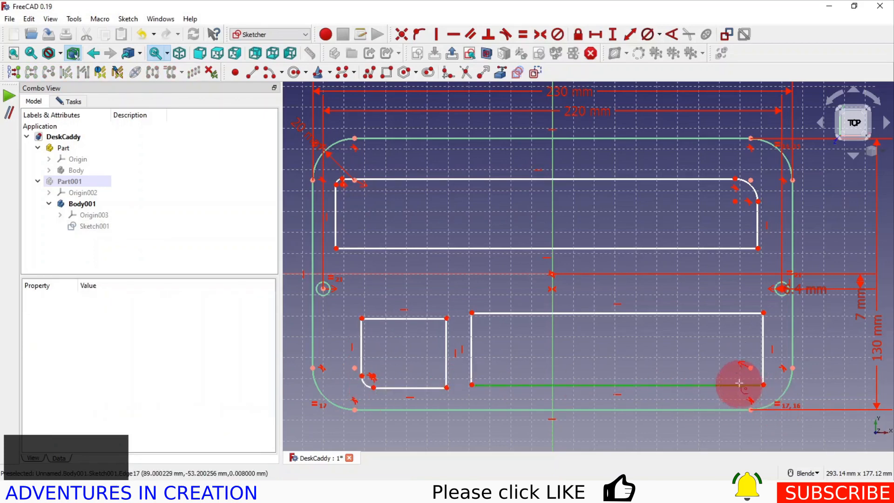
left_click(764, 370)
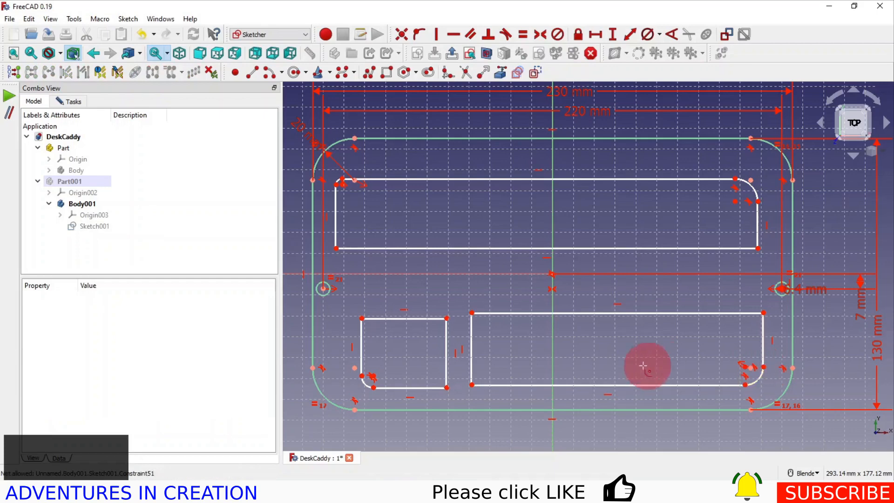
Constrain the radius of the wide rectangle's upper right fillet to 8 mm
left_click(659, 34)
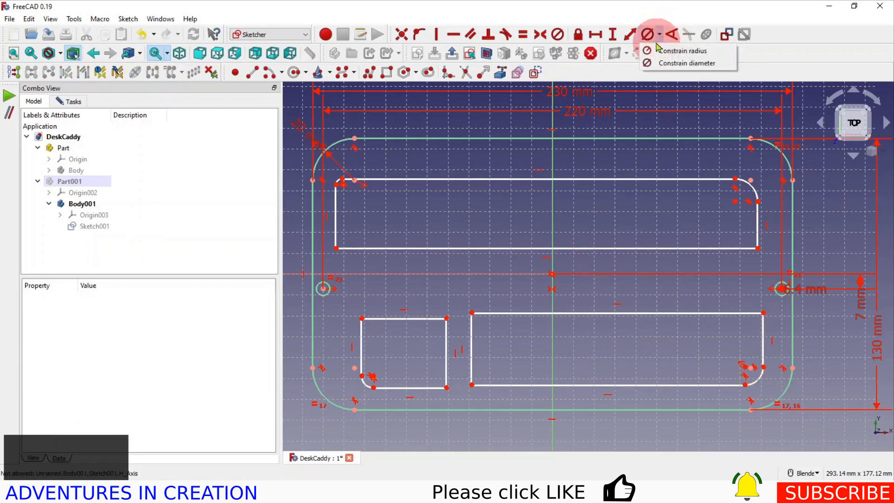
left_click(671, 51)
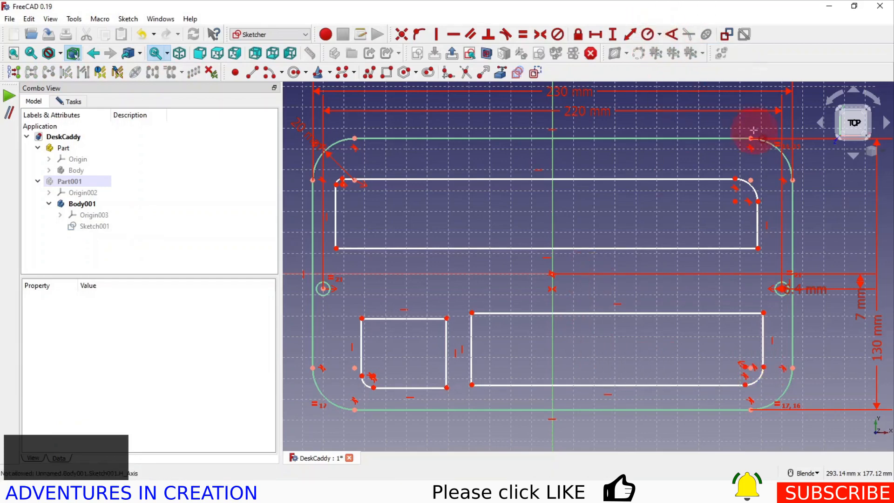
left_click(755, 195)
type("8")
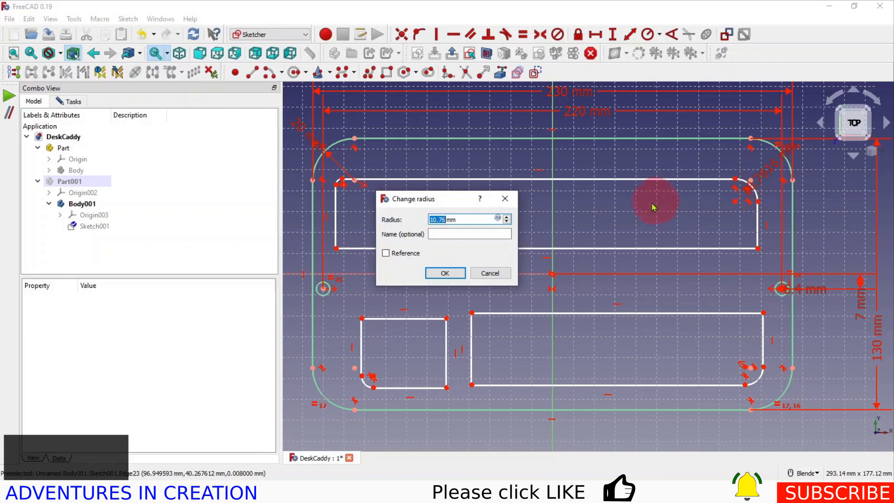
left_click(445, 274)
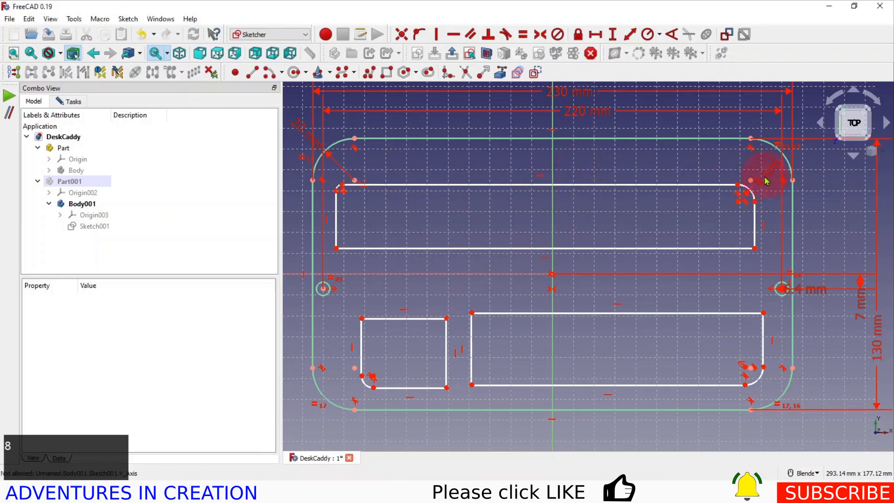
Constrain the other three inner fillets equal to the wide rectangle's upper right fillet
left_click(751, 191)
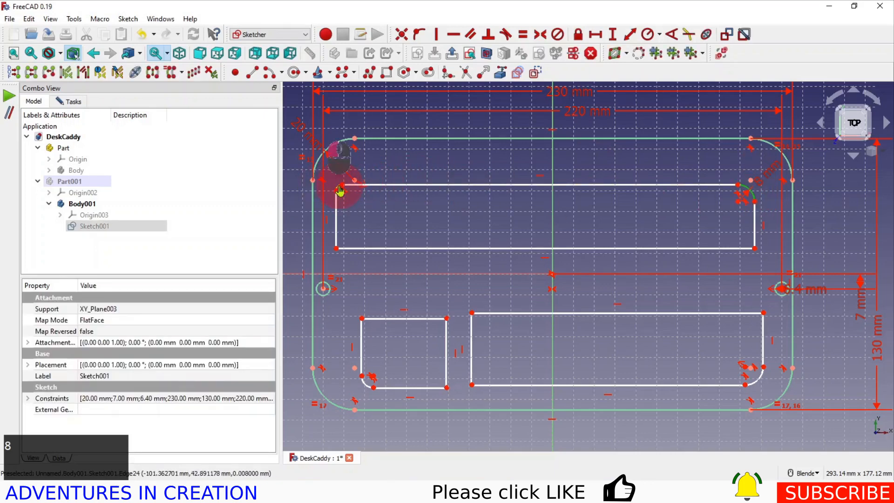
left_click(367, 380)
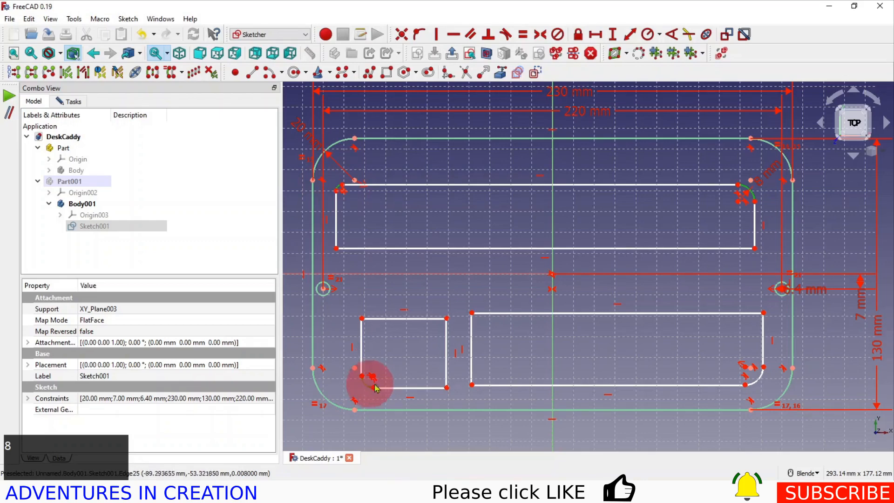
left_click(755, 384)
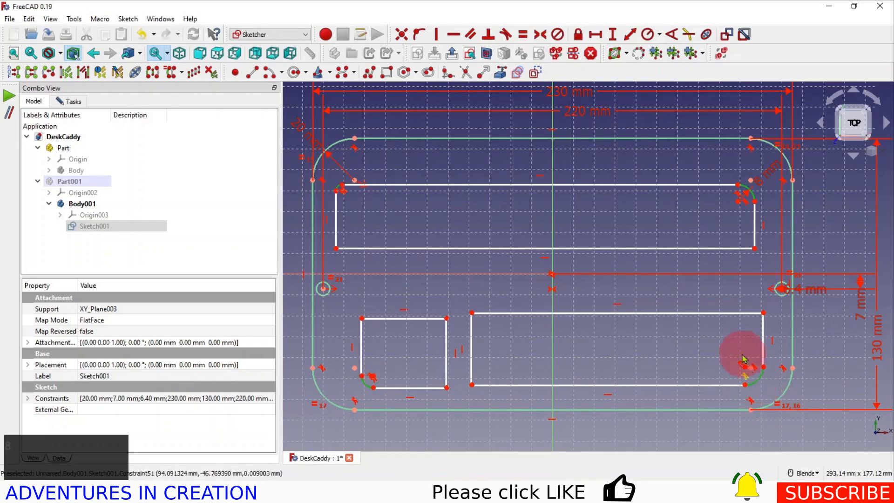
left_click(524, 34)
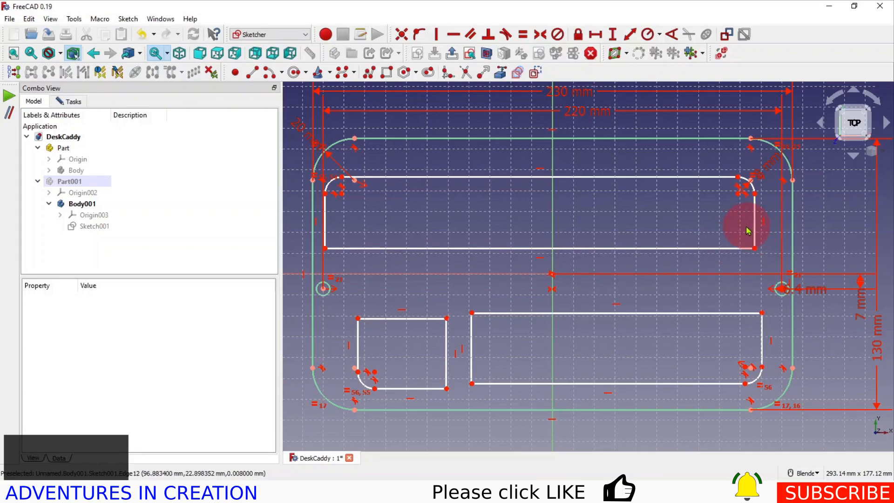
Set the wide upper rectangle's height to 60 mm between its upper and lower edges
left_click(614, 36)
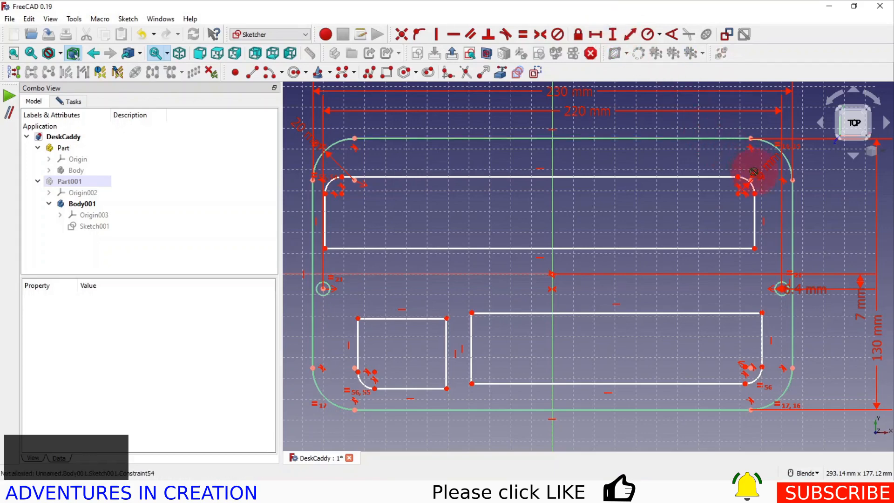
left_click(738, 177)
left_click(754, 248)
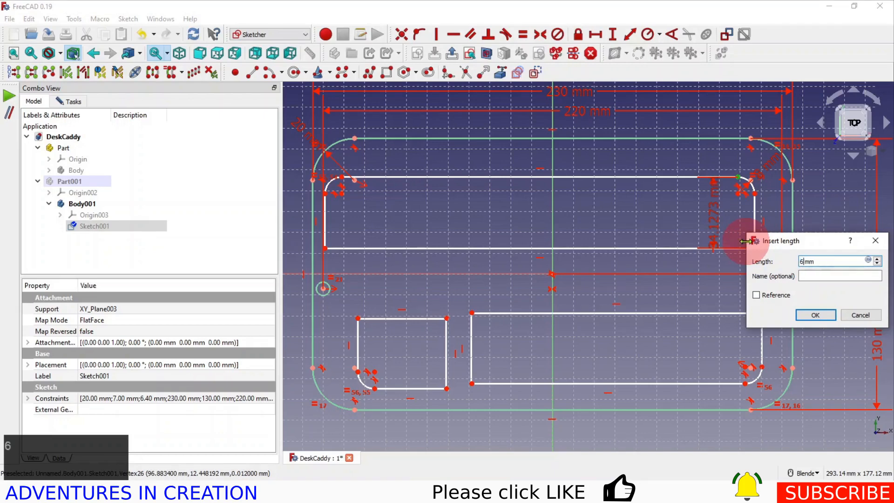
type("60")
left_click(818, 315)
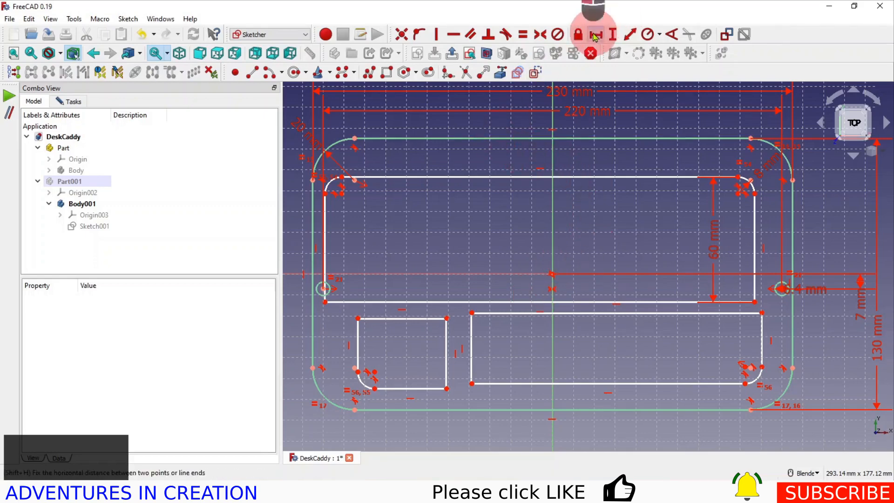
Set the wide upper rectangle's width to 210 mm between the upper ends of its two vertical sides
left_click(325, 192)
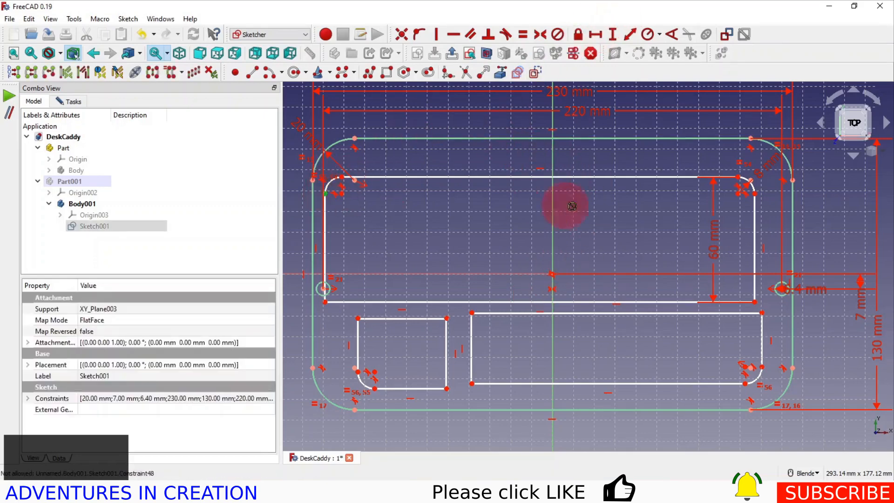
left_click(755, 195)
key("l")
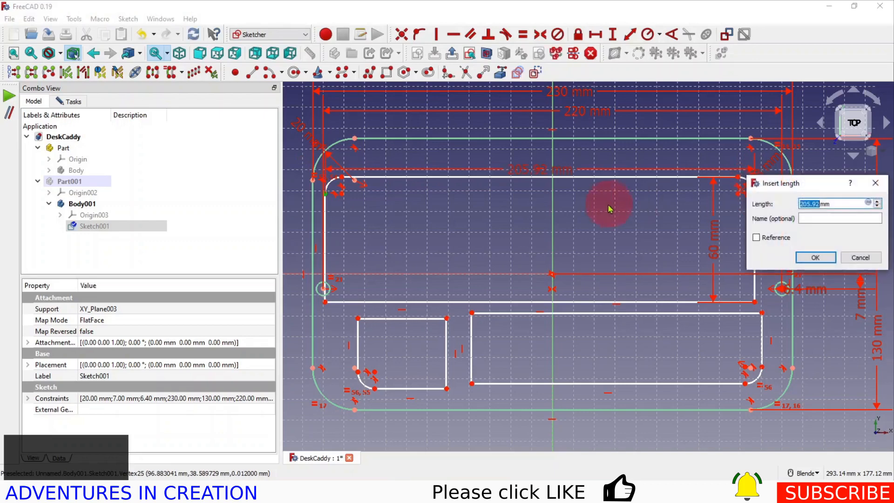
type("210")
left_click(814, 258)
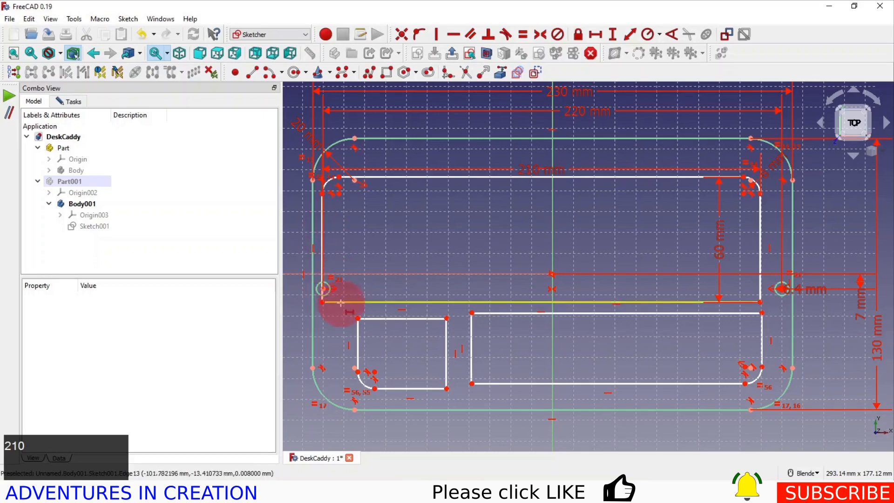
left_click(322, 302)
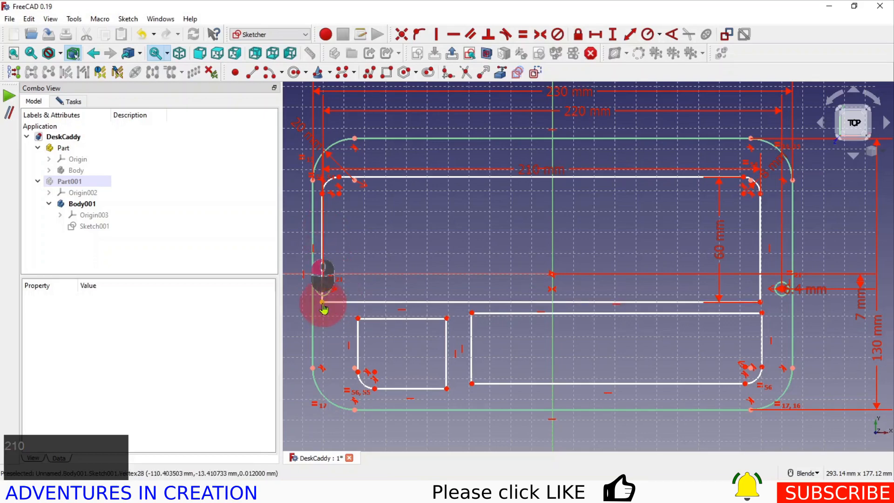
left_click(760, 302)
key("l")
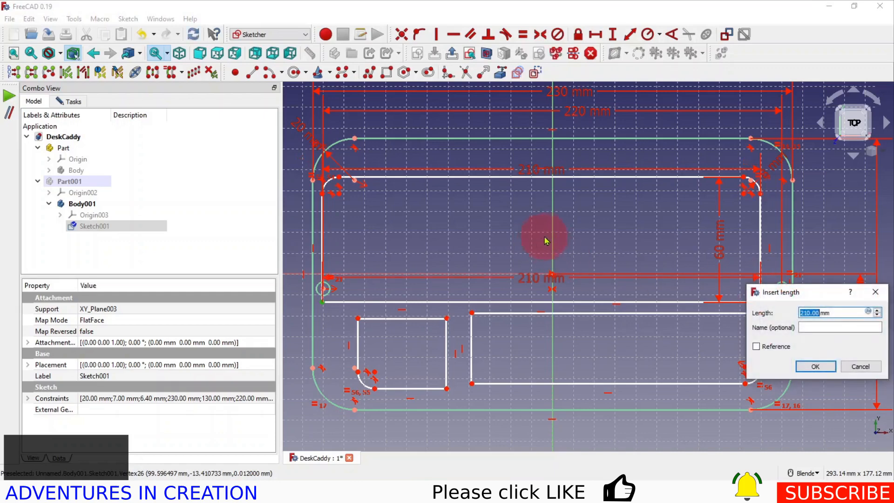
left_click(865, 366)
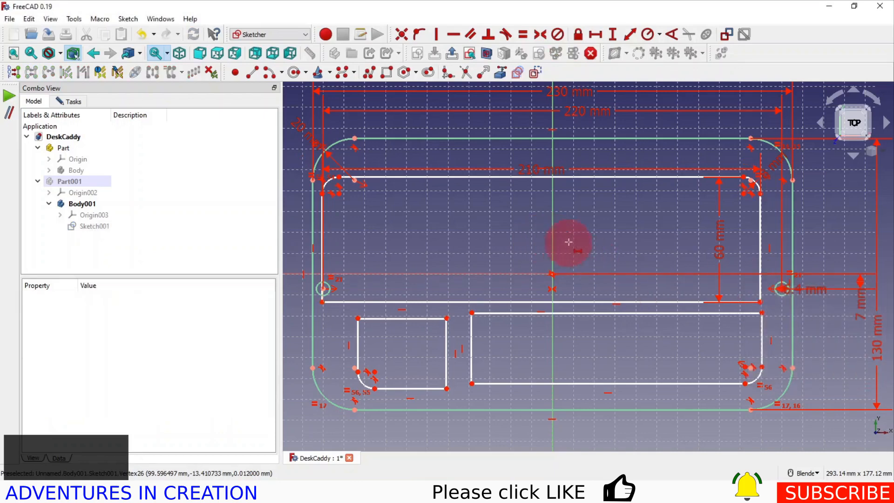
Constrain the wide upper rectangle's two lower corners symmetric about the vertical axis
left_click(760, 302)
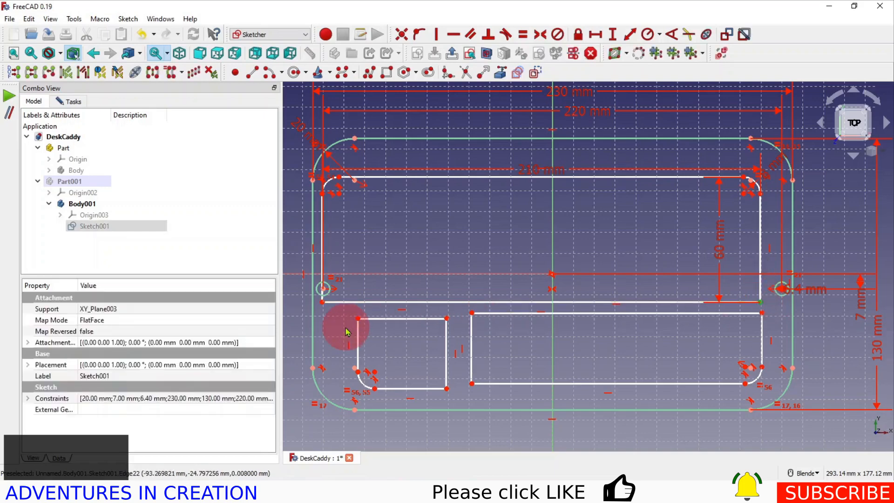
left_click(323, 302)
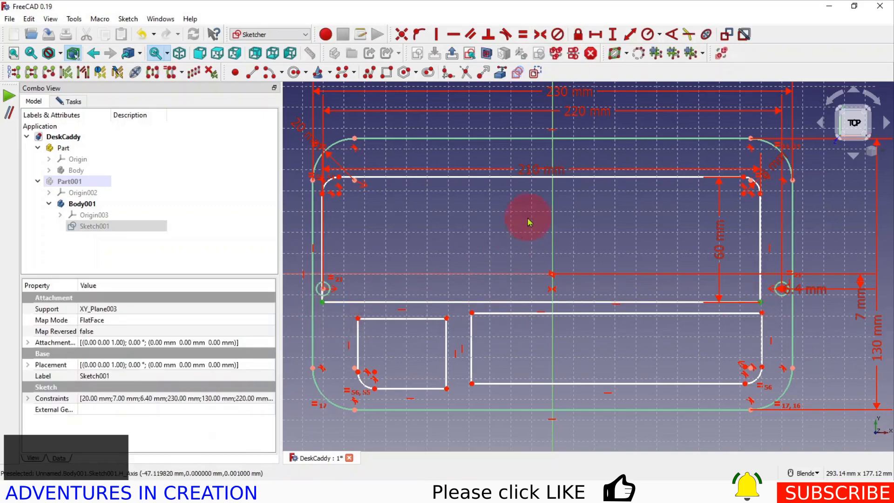
left_click(573, 145)
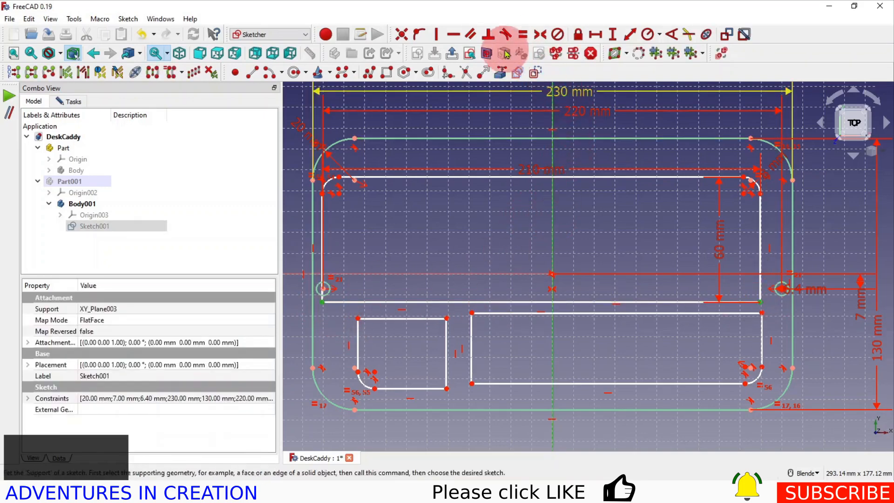
left_click(539, 34)
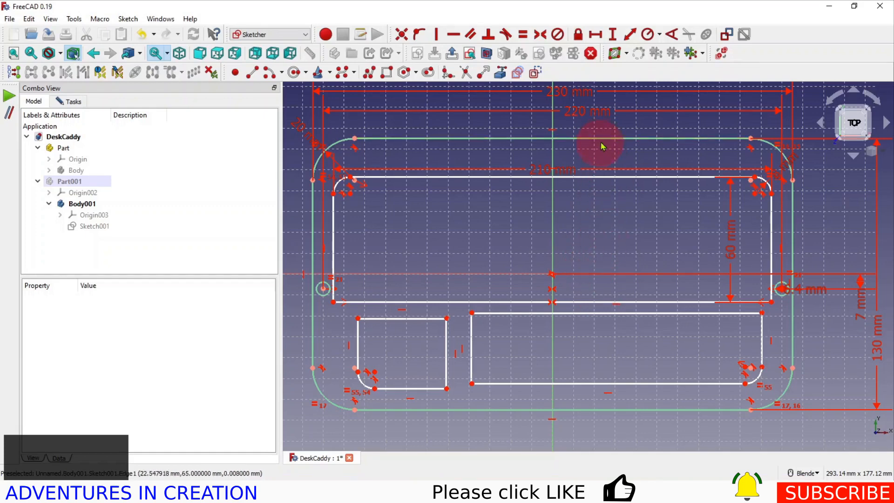
left_click(756, 179)
left_click(751, 140)
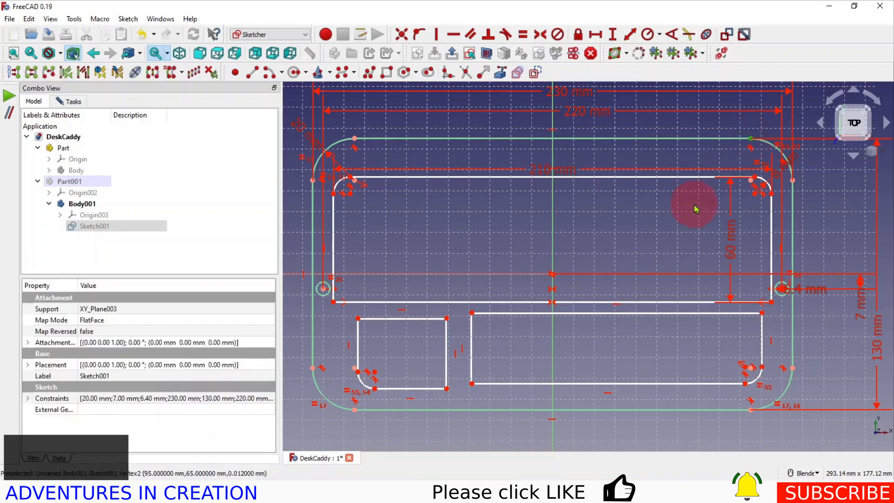
right_click(680, 226)
left_click(628, 231)
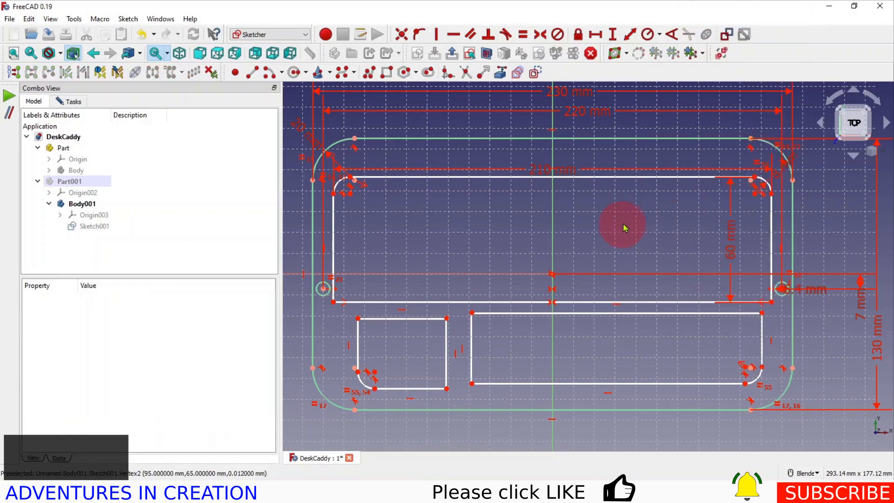
Set the vertical distance between the wide rectangle's upper edge and the outer outline's upper edge to 10 mm
left_click(755, 179)
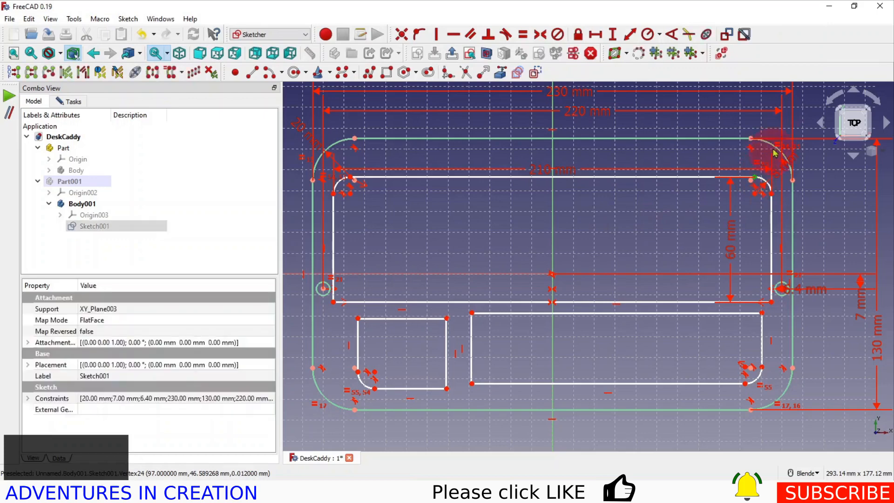
left_click(751, 139)
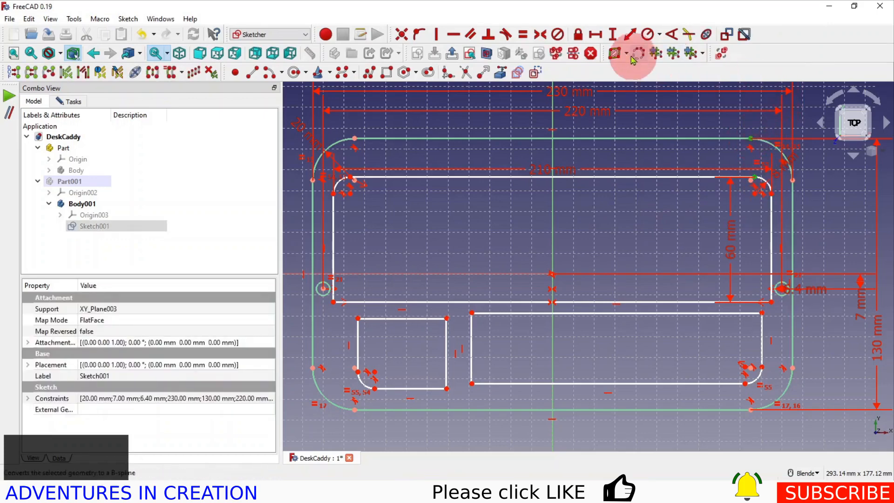
left_click(614, 34)
type("10")
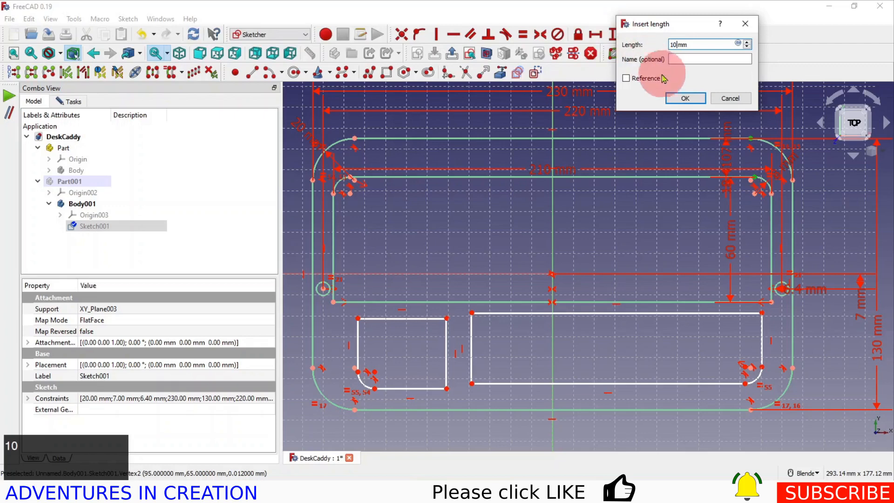
left_click(685, 98)
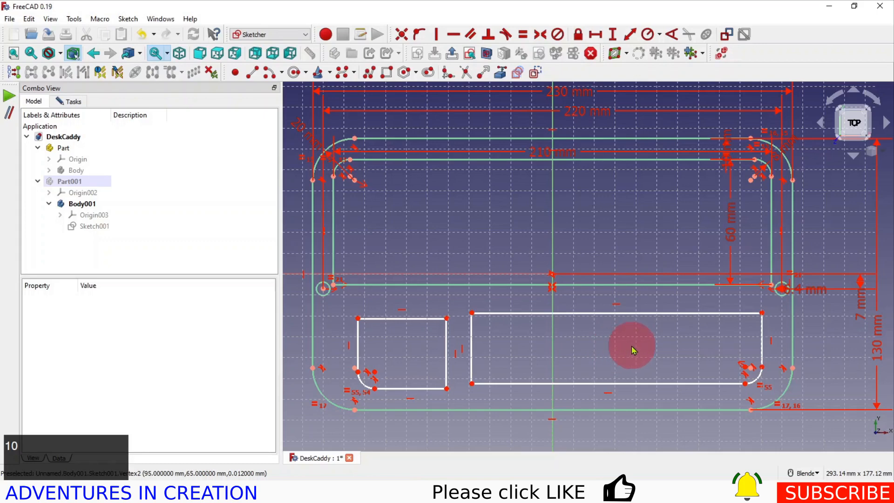
Set the lower right rectangle's height to 56 mm between its upper right corner and the lower end of its fillet
left_click(762, 313)
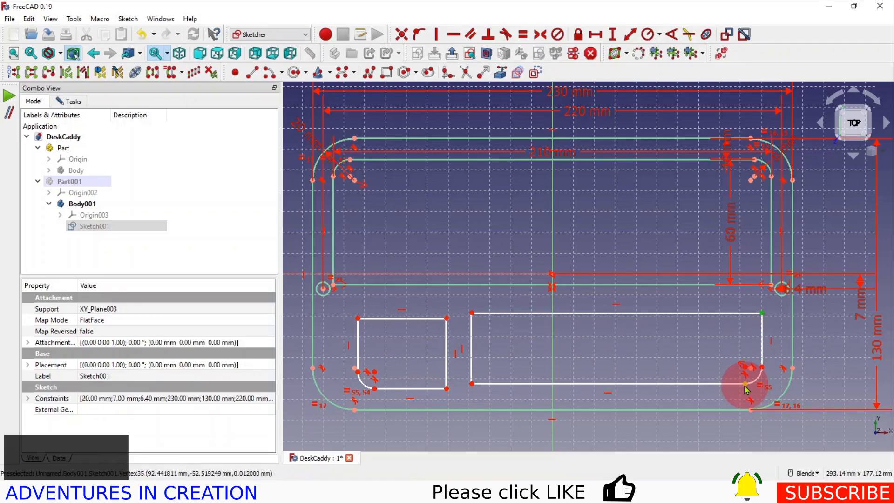
left_click(745, 384)
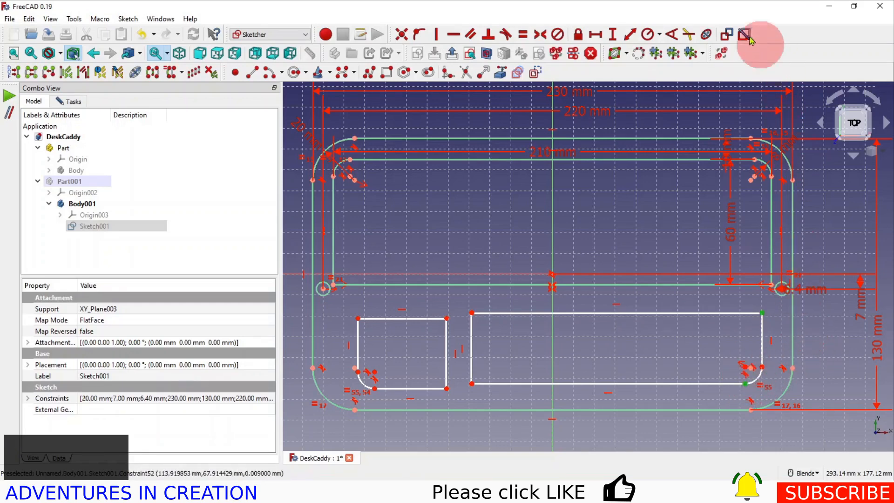
left_click(613, 33)
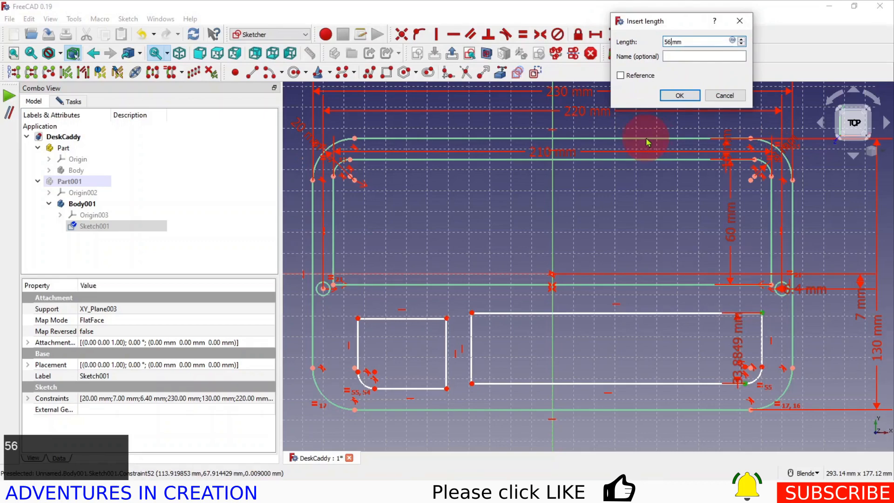
left_click(680, 97)
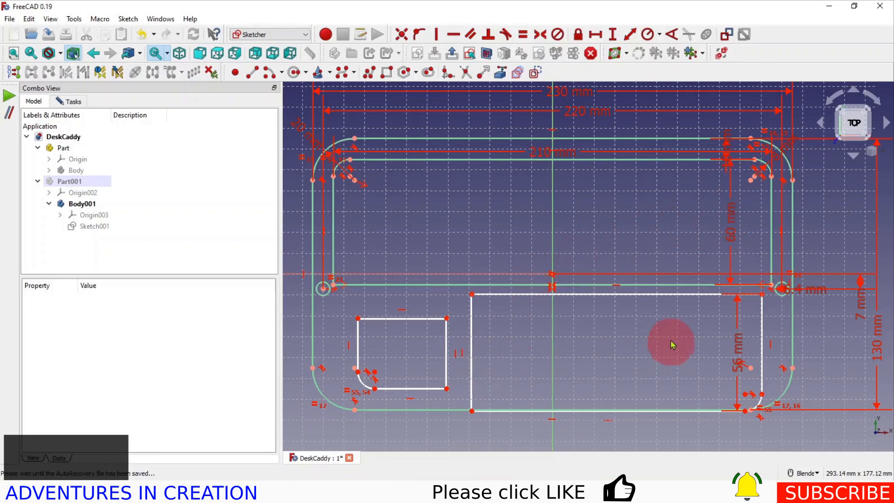
Align the lower right rectangle's upper right corner vertically with the wide rectangle's lower right corner
right_click(658, 223)
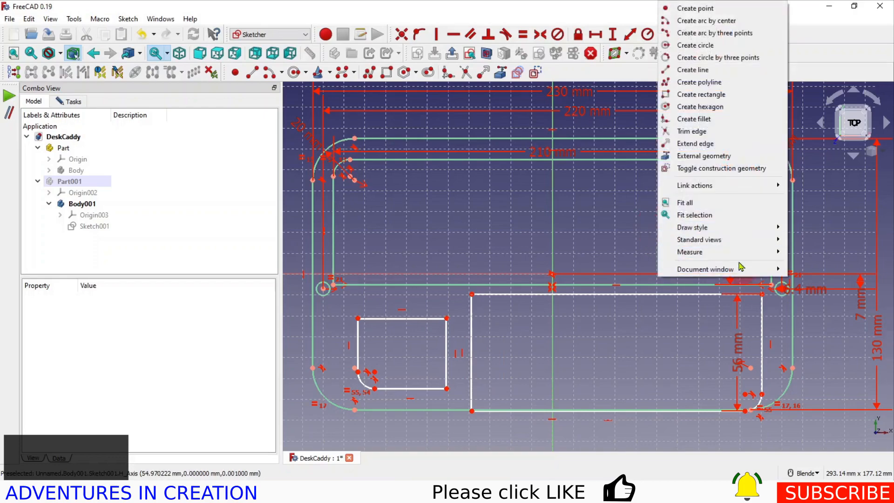
left_click(573, 240)
left_click(762, 296)
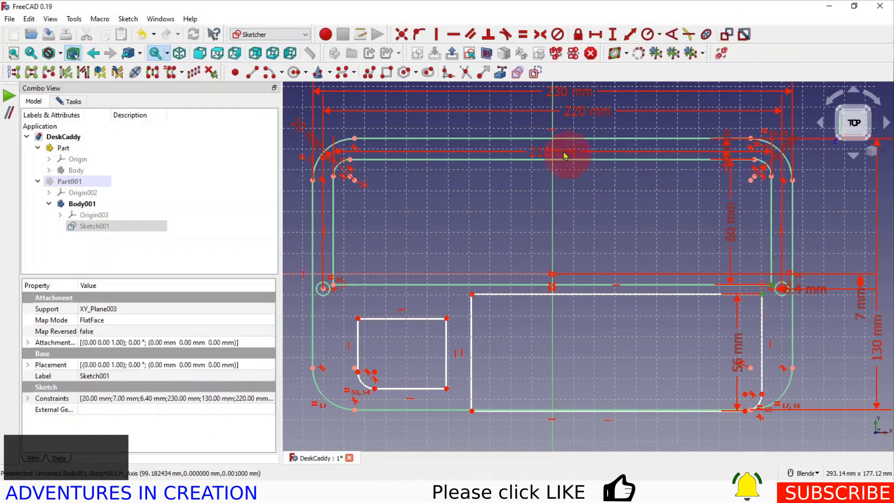
left_click(437, 35)
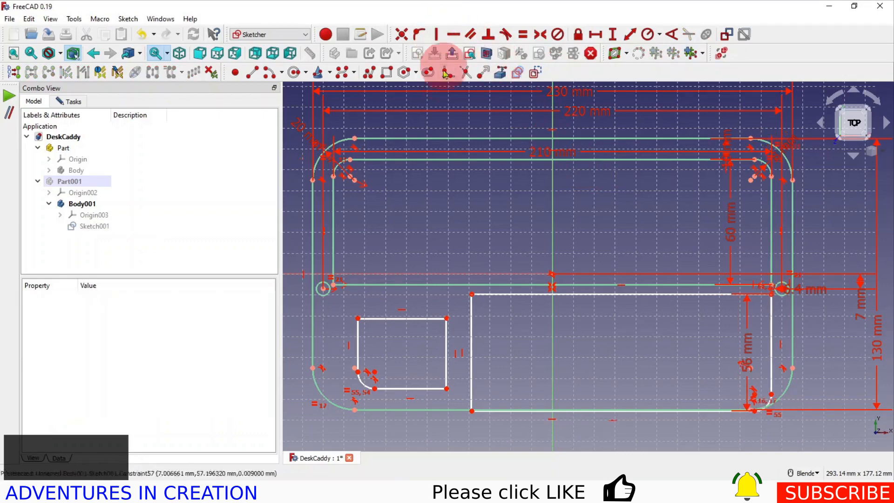
Align the lower left rectangle's upper left corner vertically with the wide rectangle's lower left corner
left_click_drag(358, 319, 357, 316)
left_click(333, 285)
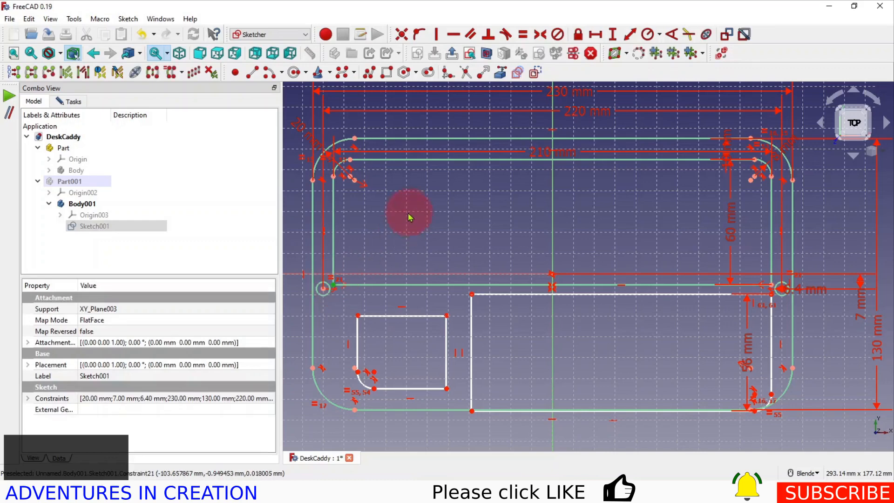
left_click(381, 240)
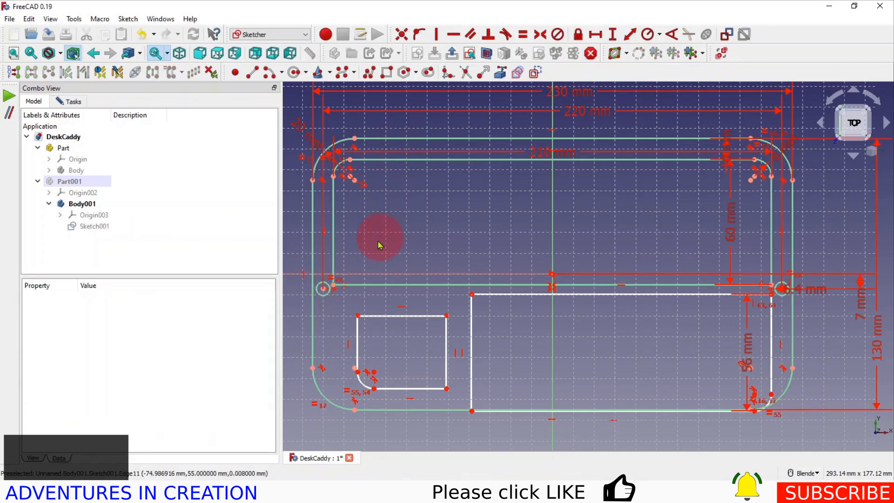
left_click(335, 286)
left_click(358, 316)
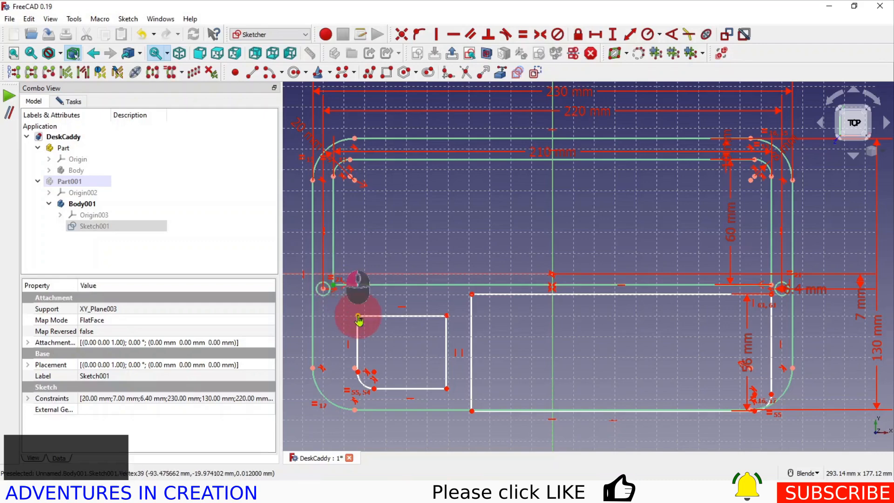
left_click(437, 34)
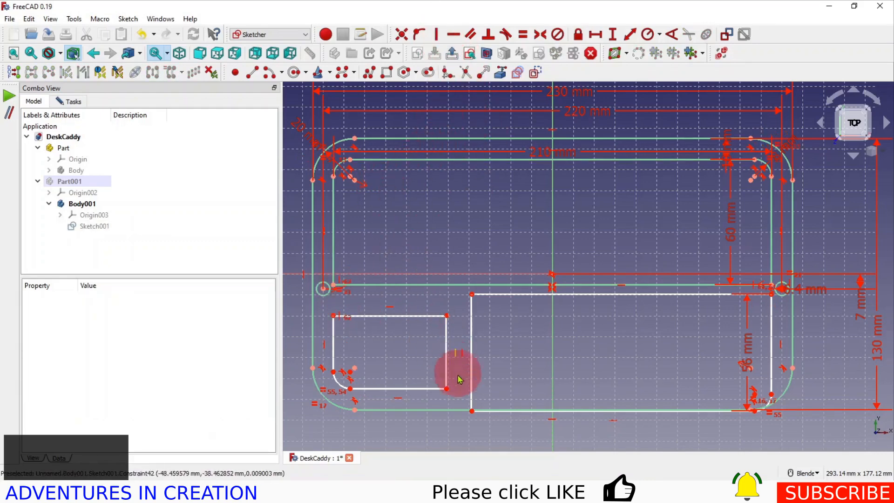
Set the horizontal gap between the two lower rectangles to 8 mm, measured between their facing lower corners
left_click(447, 390)
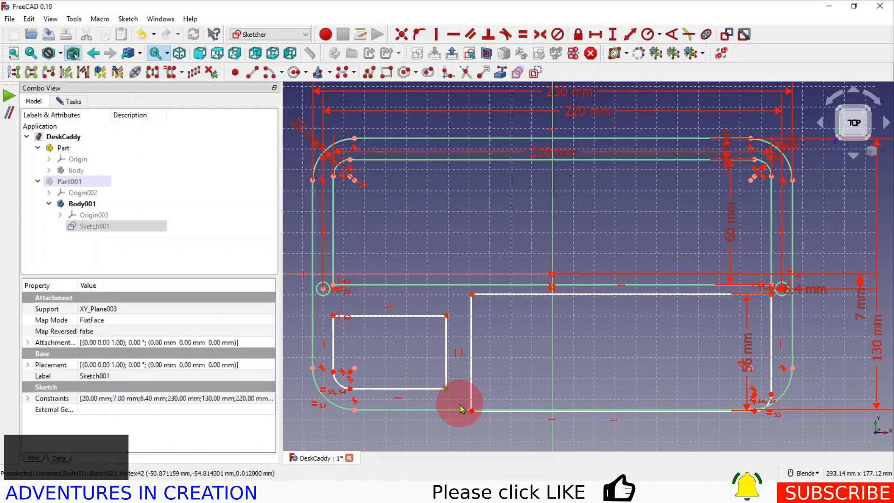
left_click(471, 412)
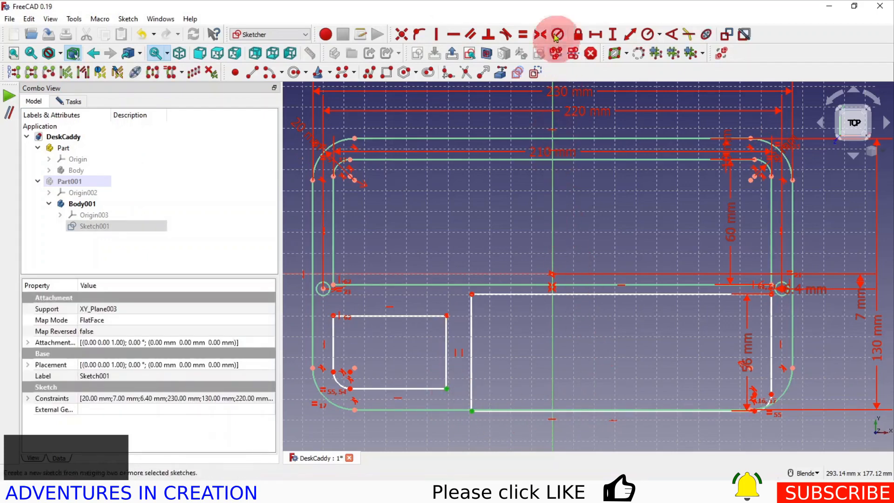
left_click(596, 35)
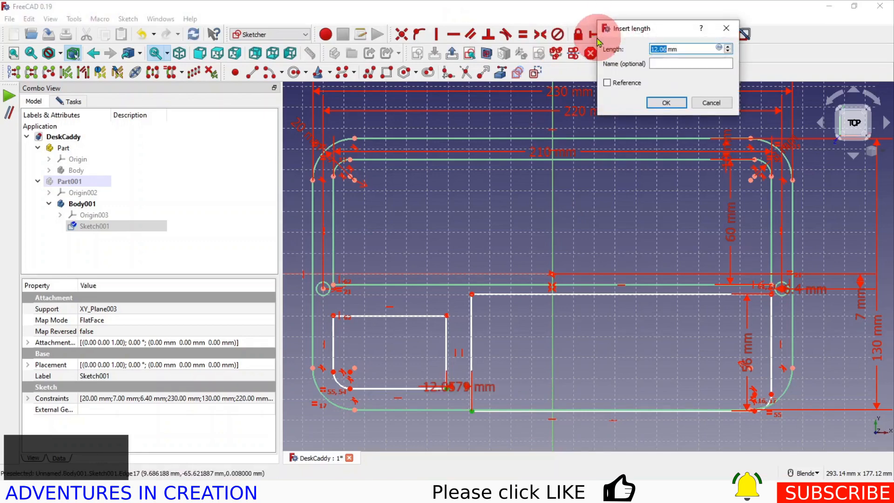
left_click(668, 104)
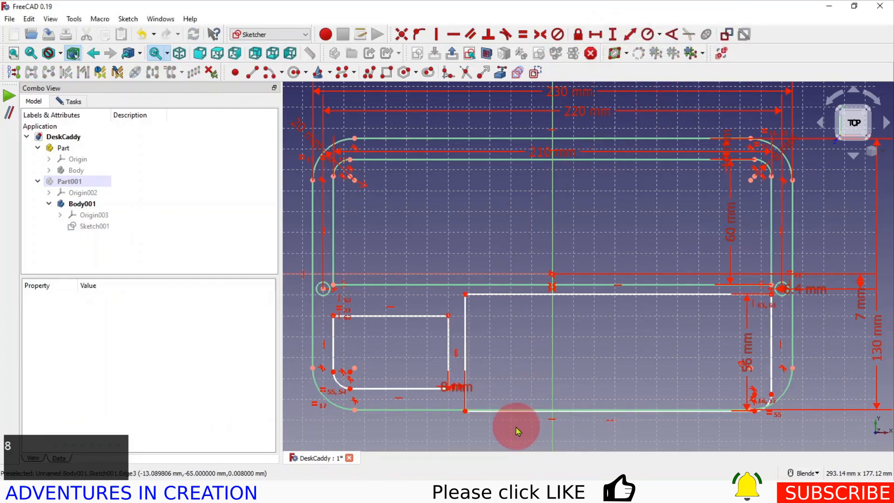
Align the facing upper corners of the two lower rectangles horizontally
left_click(449, 316)
left_click(465, 298)
left_click(454, 35)
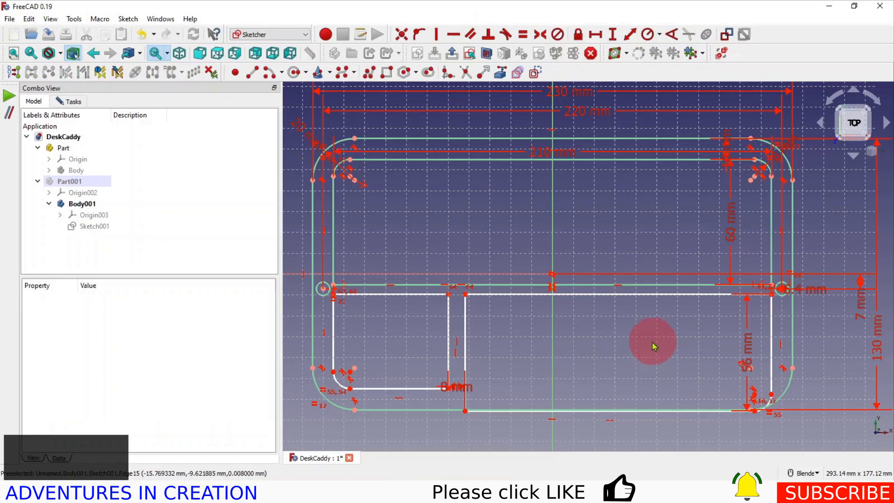
scroll(603, 326, "up", 3)
scroll(603, 326, "down", 4)
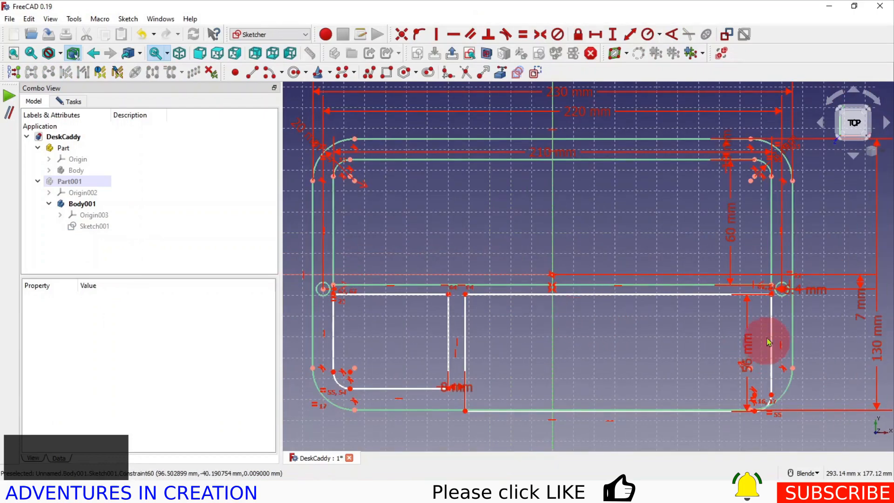
scroll(771, 294, "up", 3)
scroll(771, 294, "up", 2)
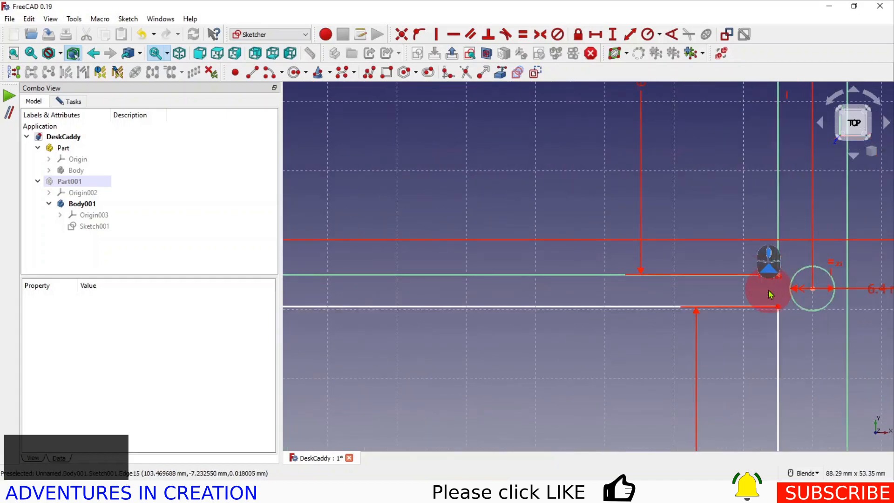
scroll(771, 294, "down", 4)
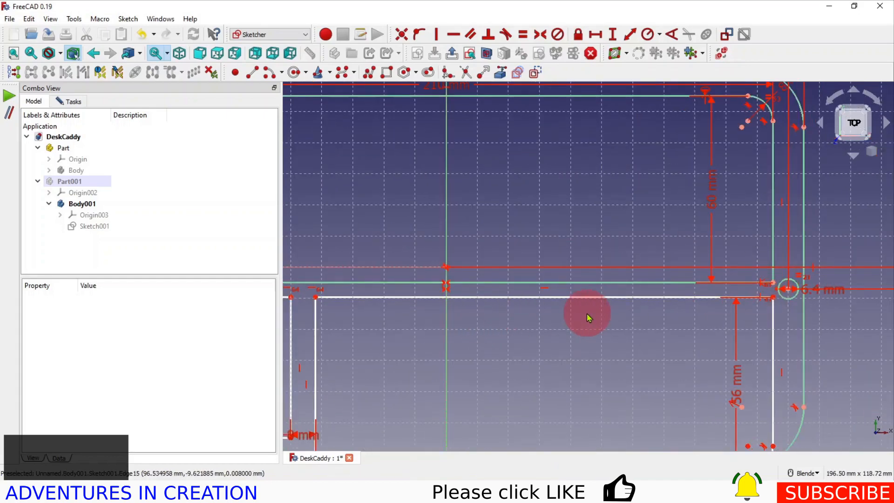
scroll(587, 314, "down", 2)
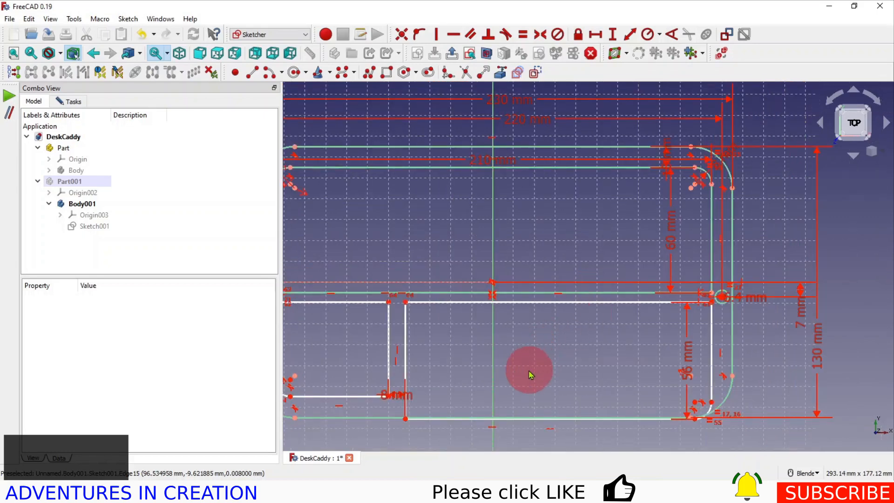